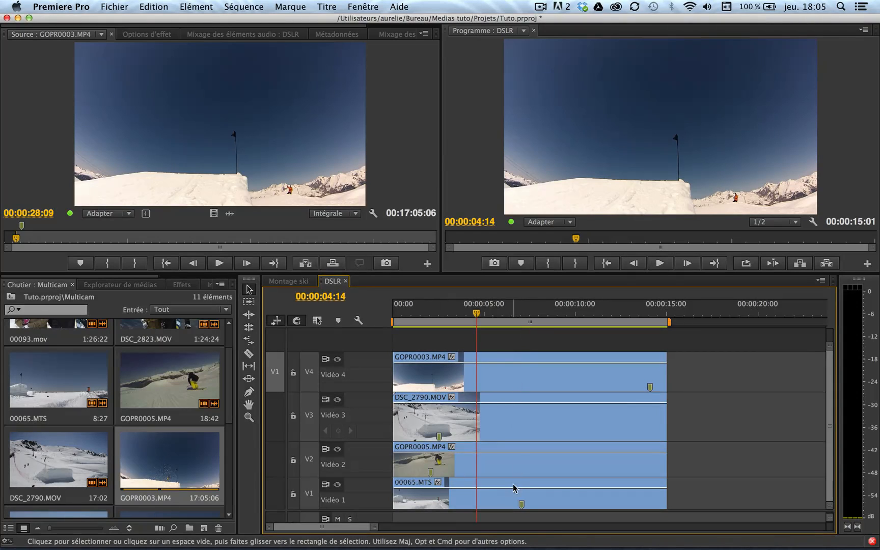
# Hide video tracks 4, 3 and 2 in turn at 00:00:05:09 to view the angles underneath, and show them all again.
pyautogui.moveTo(497, 310)
pyautogui.mouseDown()
pyautogui.moveTo(511, 310)
pyautogui.moveTo(491, 311)
pyautogui.mouseUp()
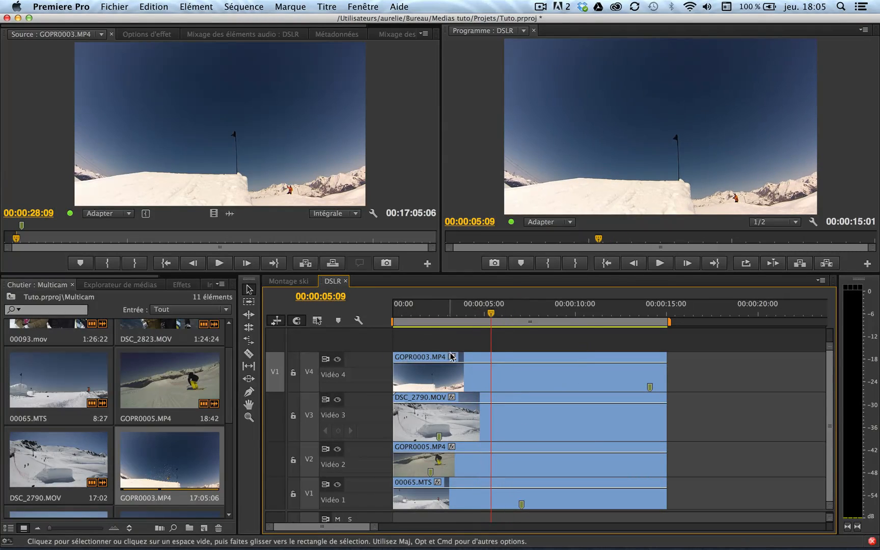
pyautogui.click(337, 360)
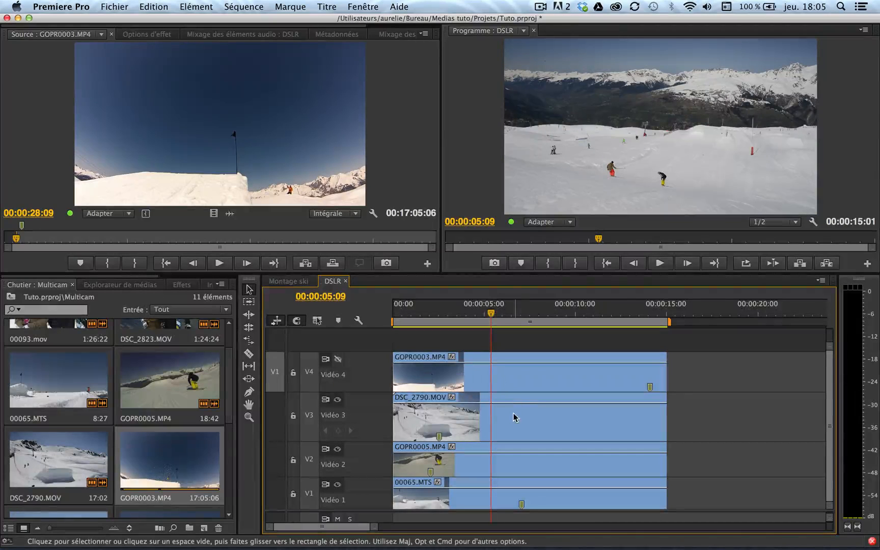
pyautogui.click(338, 400)
pyautogui.click(337, 449)
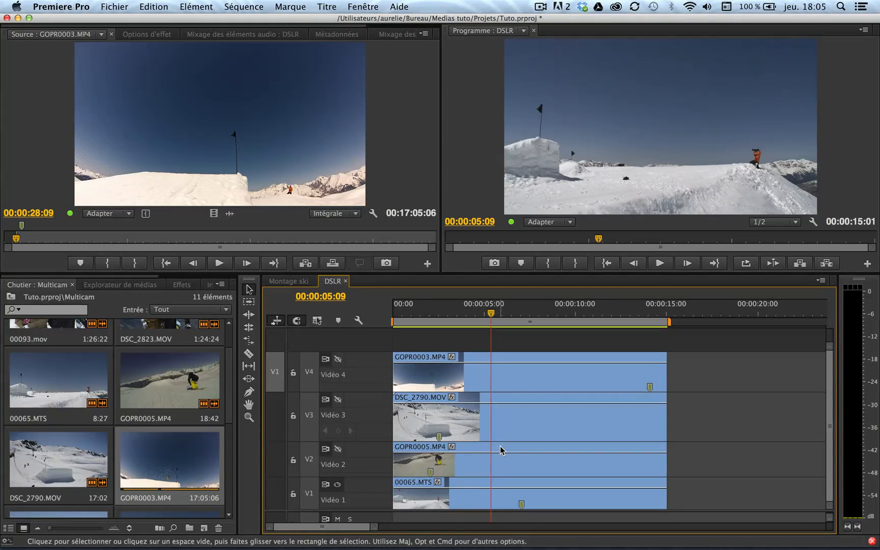
pyautogui.click(337, 449)
pyautogui.click(337, 400)
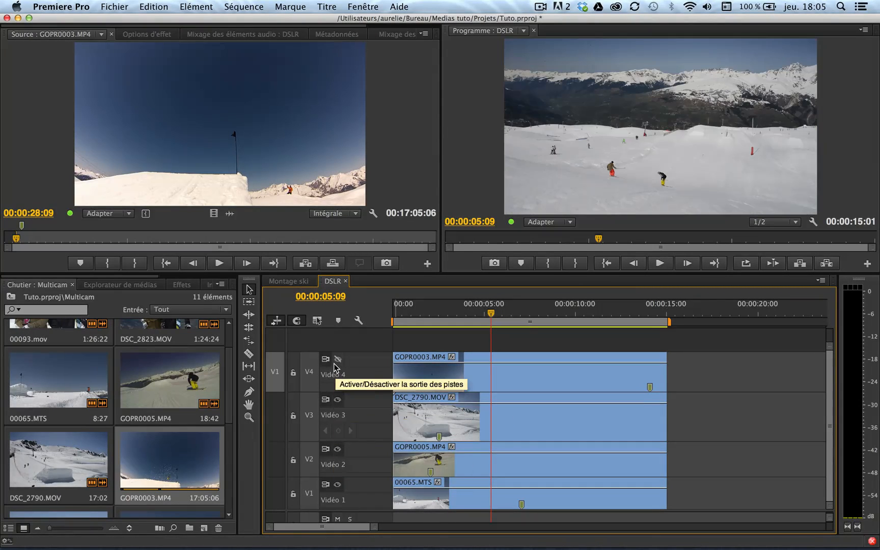
pyautogui.click(337, 359)
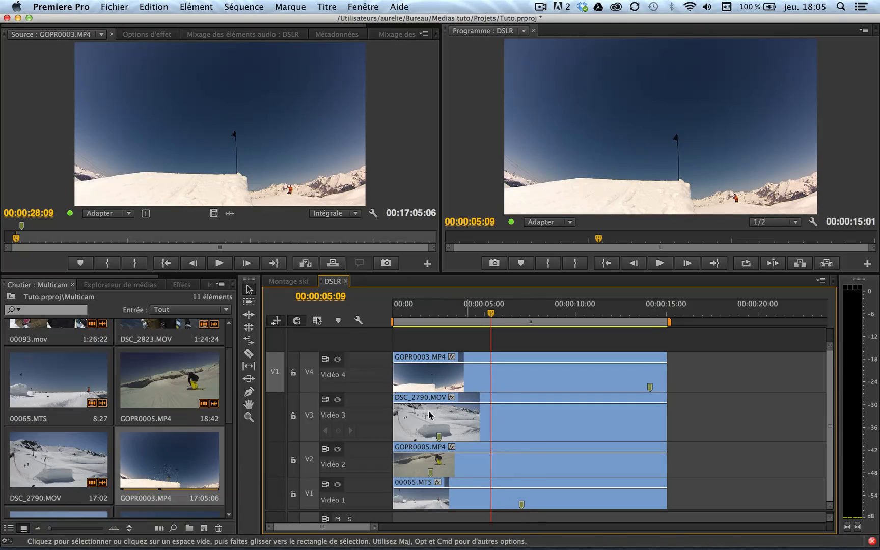
# Synchronize the four stacked clips on tracks V1 to V4 using their clip marker as the sync point.
pyautogui.moveTo(556, 346); pyautogui.dragTo(464, 492)
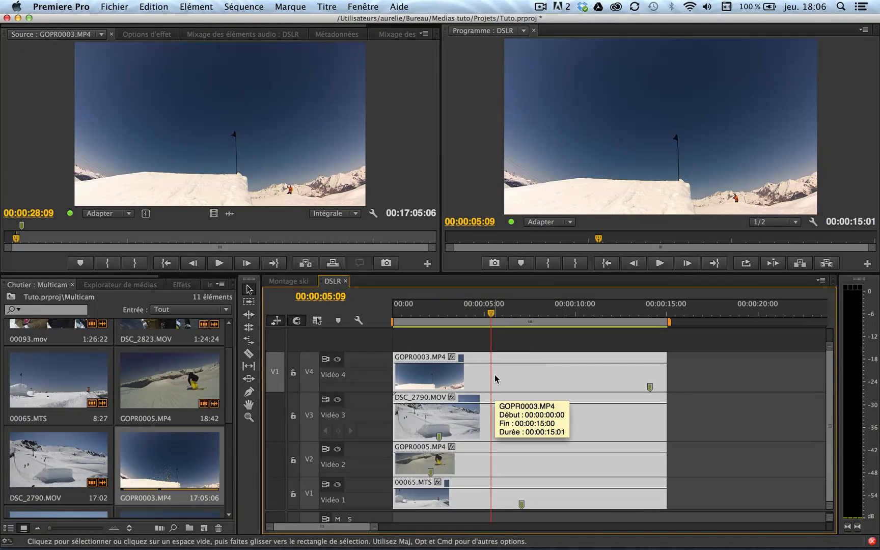
pyautogui.rightClick(520, 387)
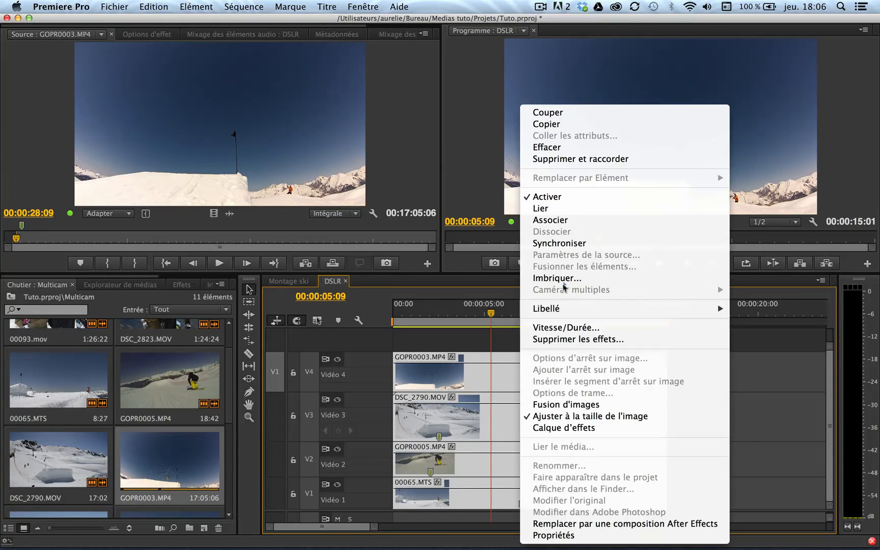
pyautogui.click(568, 244)
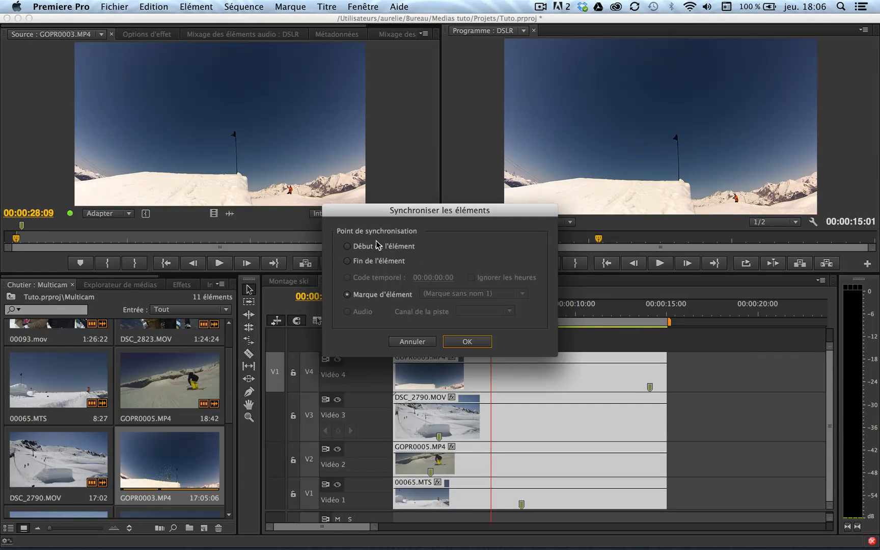
pyautogui.click(481, 341)
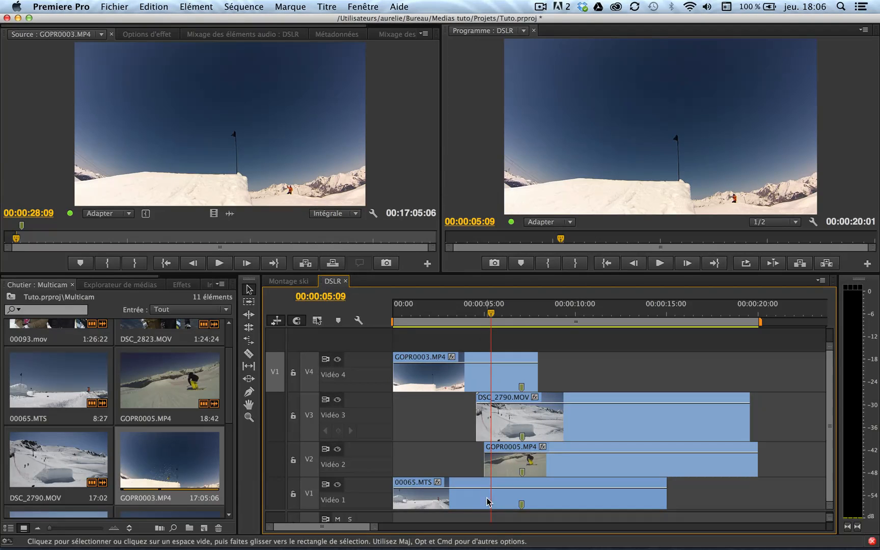
# Extend the start of GOPR0005.MP4 earlier, and cut and ripple-delete everything before 00:00:04:14 on all tracks.
pyautogui.moveTo(484, 457); pyautogui.dragTo(428, 457)
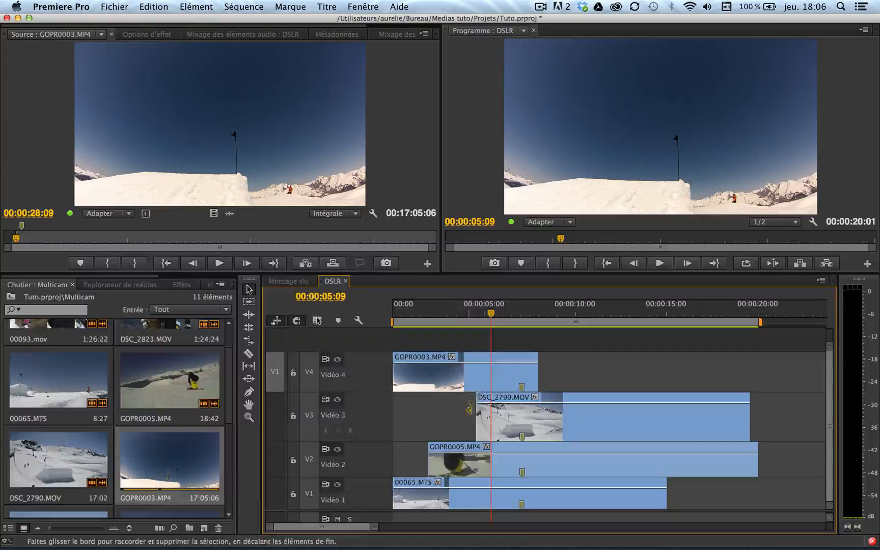
pyautogui.click(477, 309)
pyautogui.moveTo(461, 343); pyautogui.dragTo(408, 518)
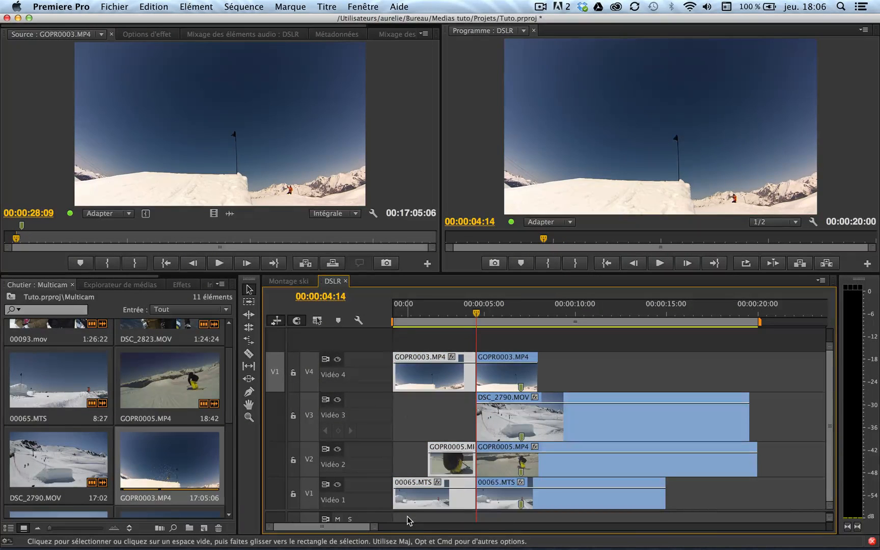
pyautogui.hotkey('alt', 'BackSpace')
# Extend the end of GOPR0003.MP4 and trim all four clips to end together at 00:00:10:12.
pyautogui.moveTo(453, 366); pyautogui.dragTo(665, 363)
pyautogui.click(577, 313)
pyautogui.press('w')
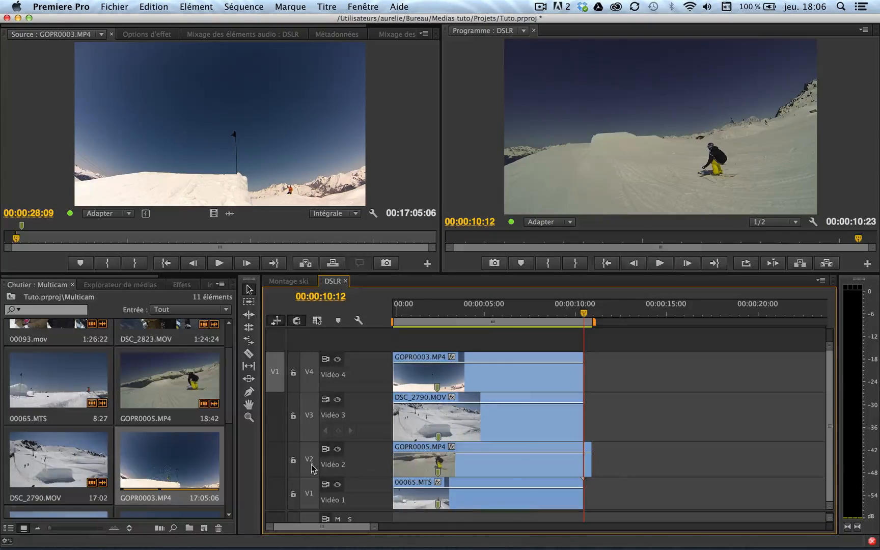
pyautogui.moveTo(593, 455); pyautogui.dragTo(584, 453)
# At the sequence start, scale GOPR0003.MP4 and DSC_2790.MOV to about half size and place them in the frame's upper-left and upper-right quarters.
pyautogui.click(514, 312)
pyautogui.moveTo(472, 309); pyautogui.dragTo(395, 312)
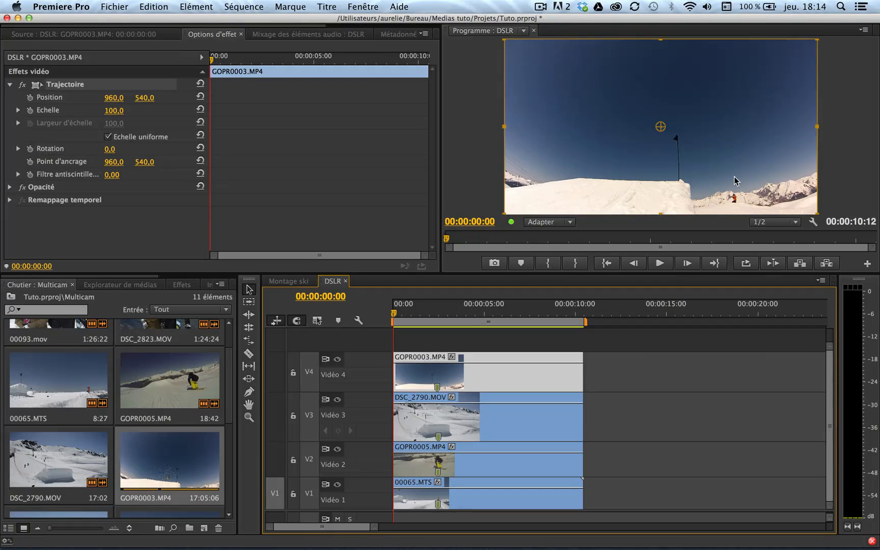
pyautogui.moveTo(816, 123); pyautogui.dragTo(625, 92)
pyautogui.click(754, 125)
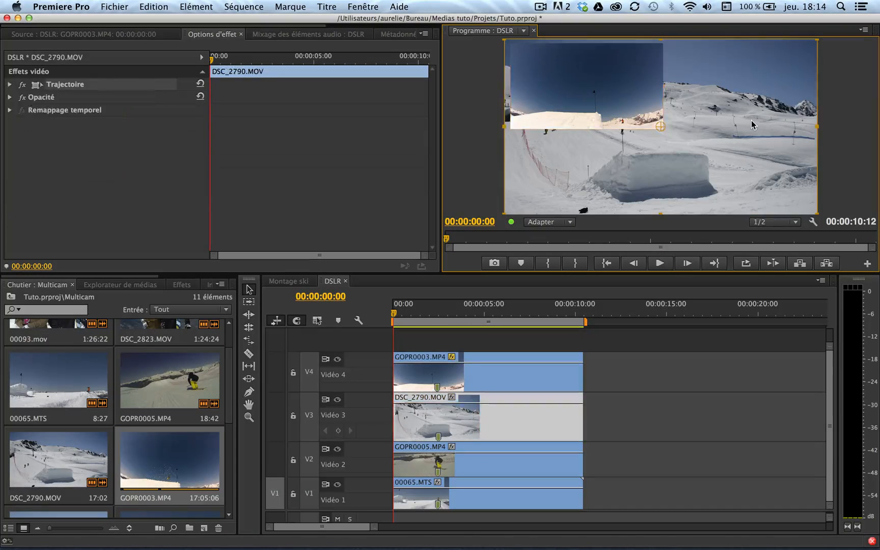
pyautogui.moveTo(813, 126); pyautogui.dragTo(792, 98)
# Scale down GOPR0005.MP4 and 00065.MTS and place them in the frame's lower-left and lower-right quarters.
pyautogui.click(712, 190)
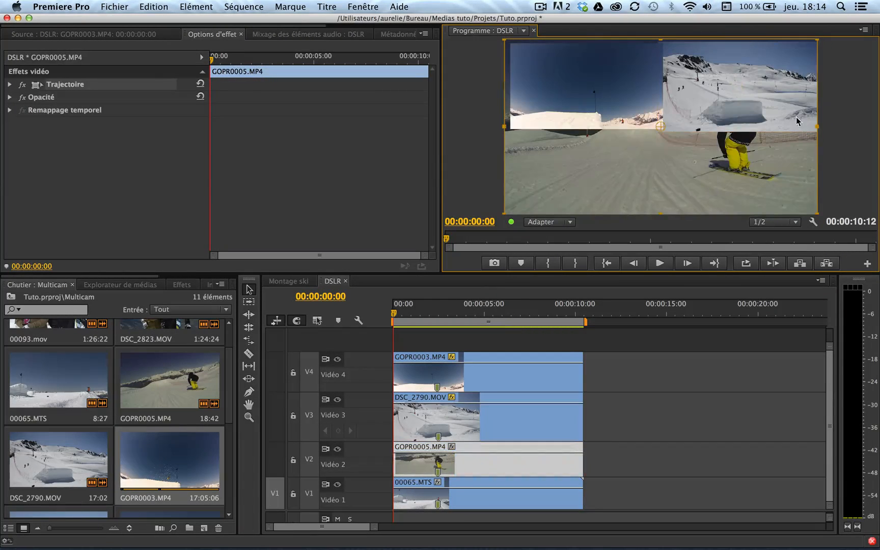
pyautogui.moveTo(785, 132); pyautogui.dragTo(724, 136)
pyautogui.moveTo(686, 161); pyautogui.dragTo(608, 198)
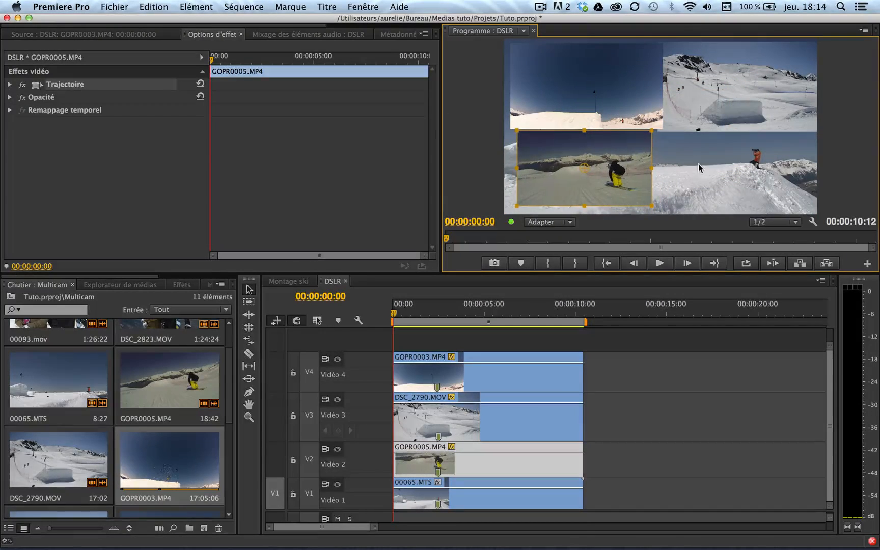
pyautogui.click(703, 164)
pyautogui.moveTo(817, 126); pyautogui.dragTo(811, 168)
pyautogui.moveTo(763, 187); pyautogui.dragTo(771, 186)
# Align GOPR0003.MP4 and DSC_2790.MOV with the frame's upper corners, and enlarge GOPR0005.MP4 to fill its lower-left quarter.
pyautogui.moveTo(614, 101); pyautogui.dragTo(609, 97)
pyautogui.moveTo(696, 107); pyautogui.dragTo(694, 100)
pyautogui.moveTo(646, 140); pyautogui.dragTo(625, 139)
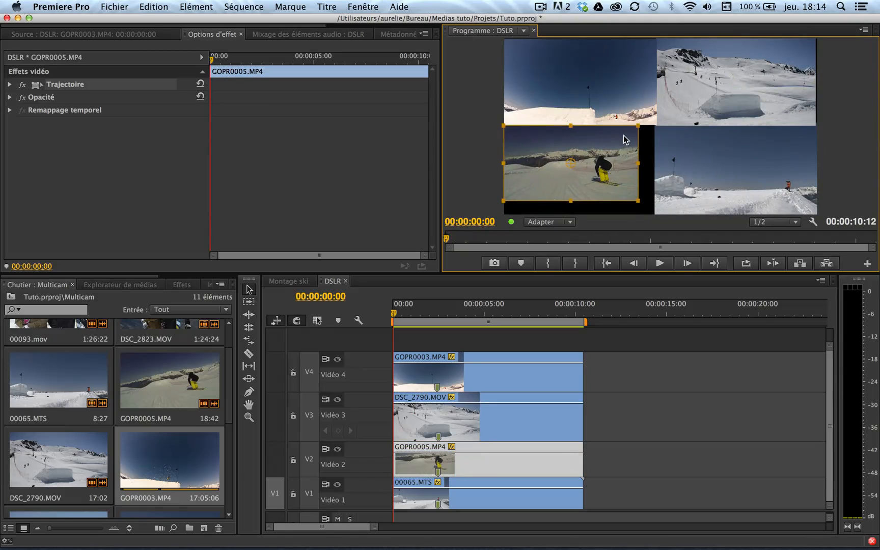
pyautogui.moveTo(635, 199)
pyautogui.mouseDown()
pyautogui.moveTo(649, 205)
pyautogui.moveTo(624, 196)
pyautogui.moveTo(634, 204)
pyautogui.mouseUp()
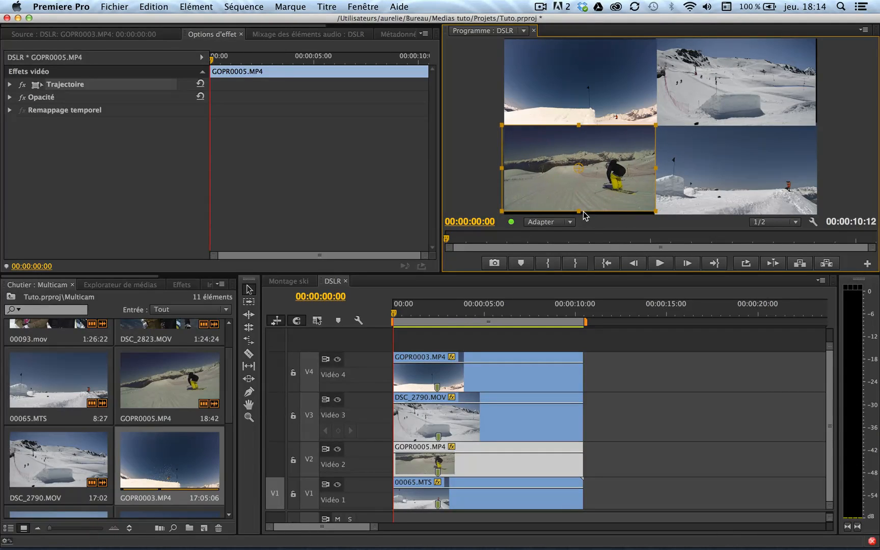
pyautogui.moveTo(578, 209); pyautogui.dragTo(586, 202)
# Nudge DSC_2790.MOV slightly to the right to meet the frame edge, and select GOPR0003.MP4.
pyautogui.click(706, 102)
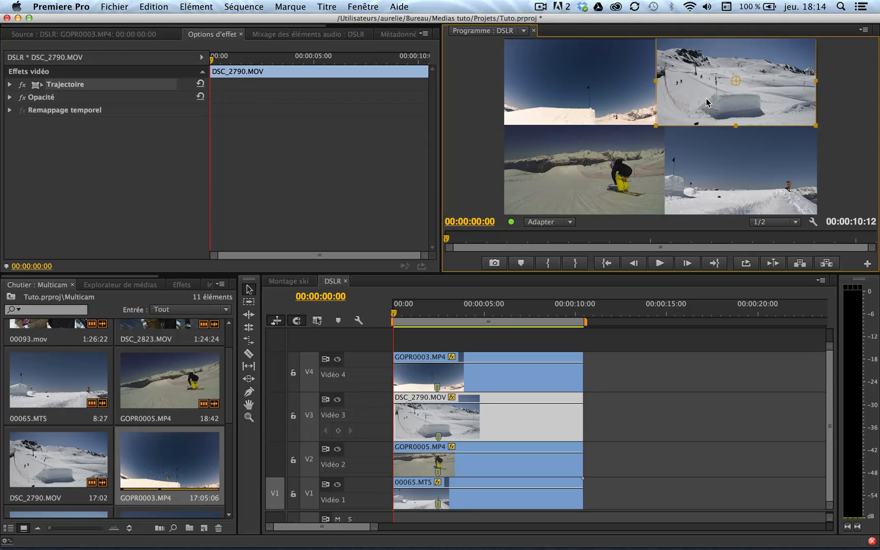
pyautogui.press('Right')
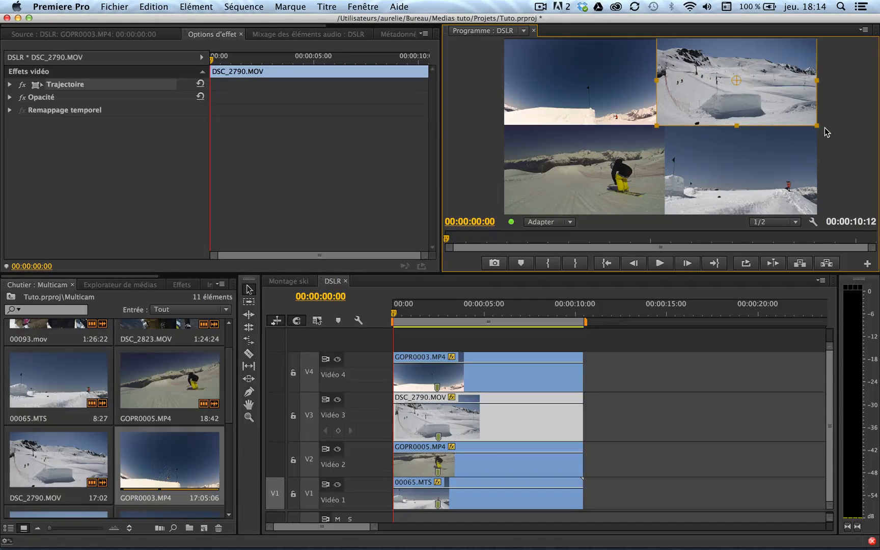
pyautogui.click(594, 66)
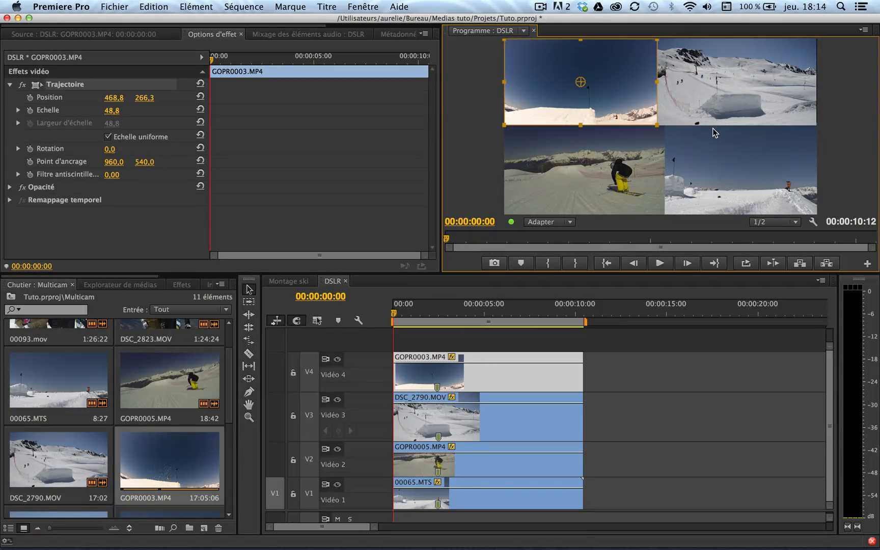
# Play the four-way split screen from the sequence start and stop at 00:00:06:15.
pyautogui.click(418, 318)
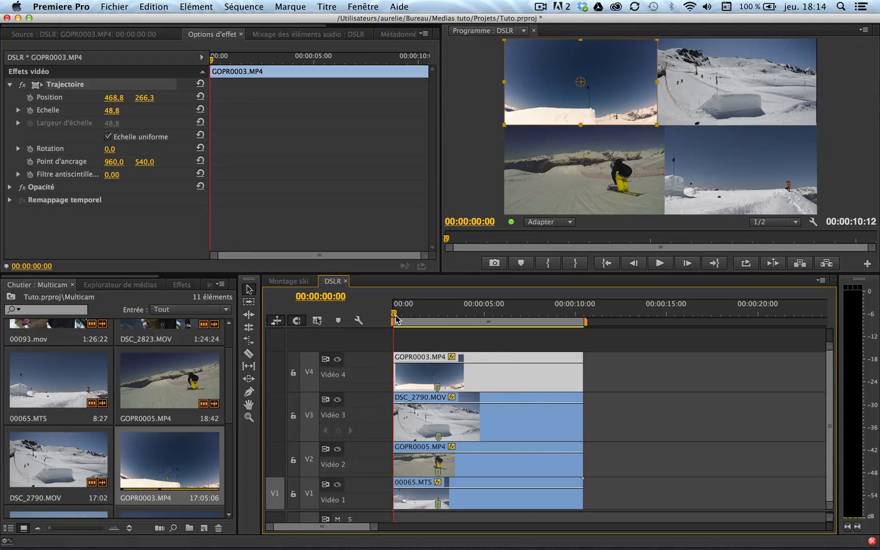
pyautogui.click(481, 136)
pyautogui.press('space')
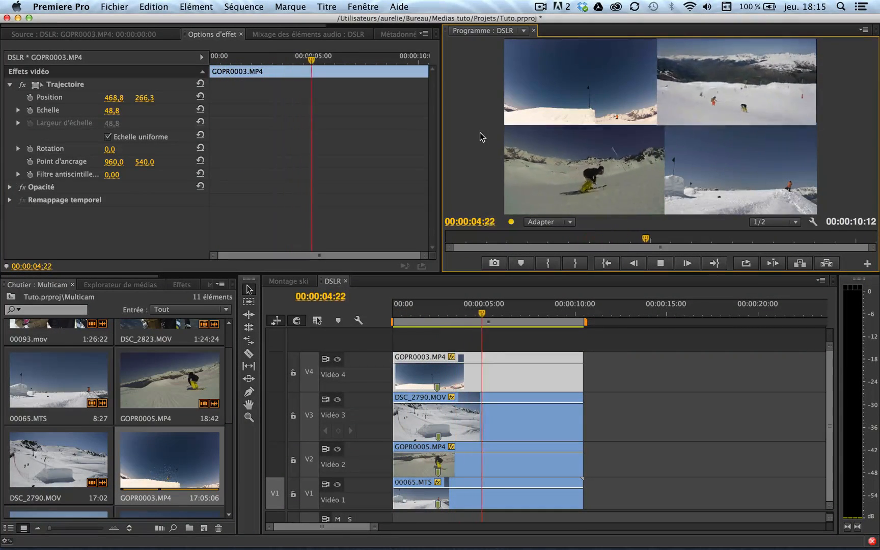
pyautogui.press('space')
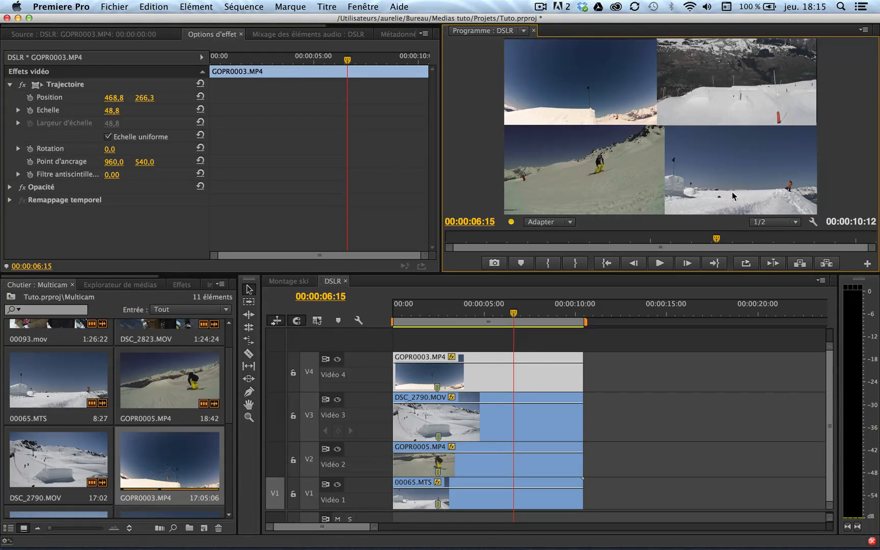
pyautogui.press('super+s')
# Search the effects for "recadra" and apply the Recadrage effect to GOPR0003.MP4 on track V4.
pyautogui.click(179, 285)
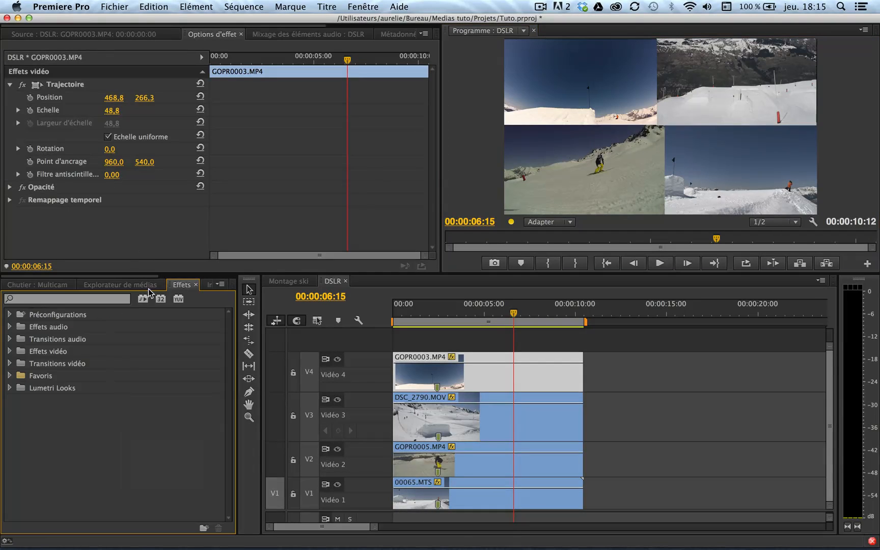
pyautogui.click(41, 302)
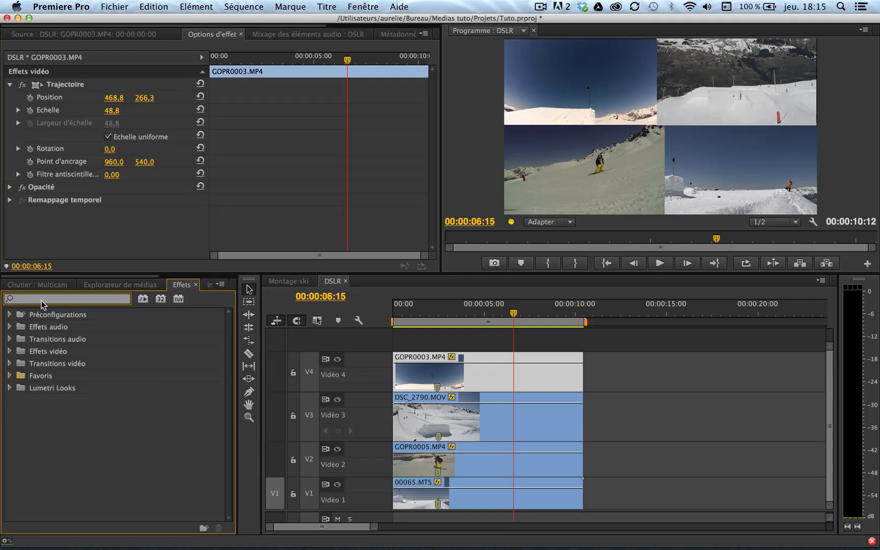
pyautogui.write('rec')
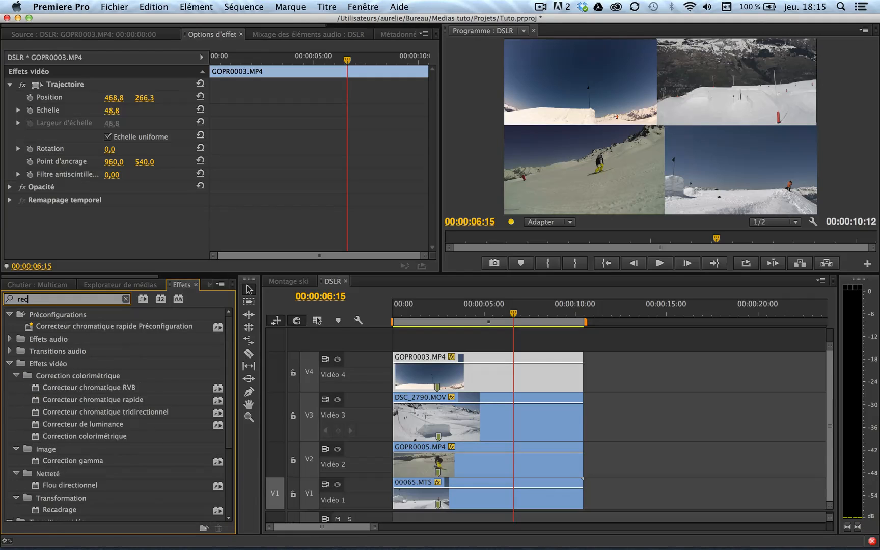
pyautogui.write('adra')
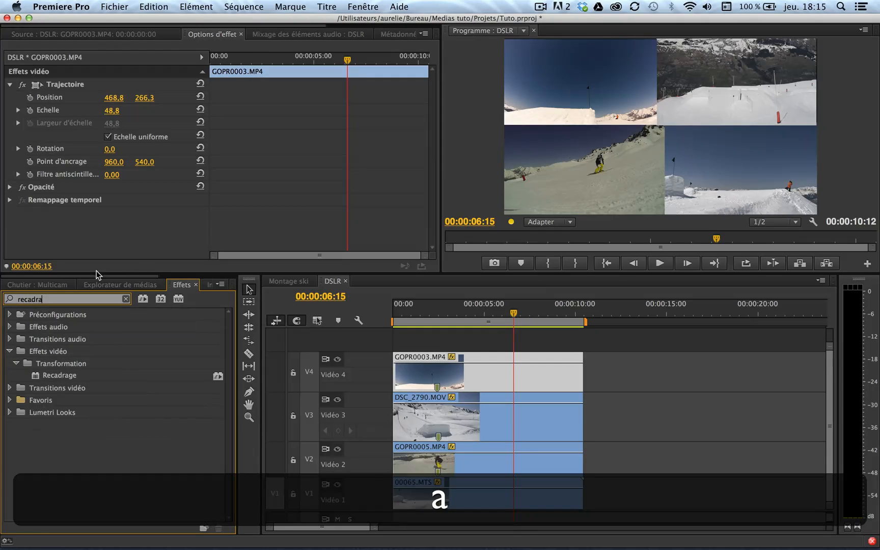
pyautogui.click(53, 375)
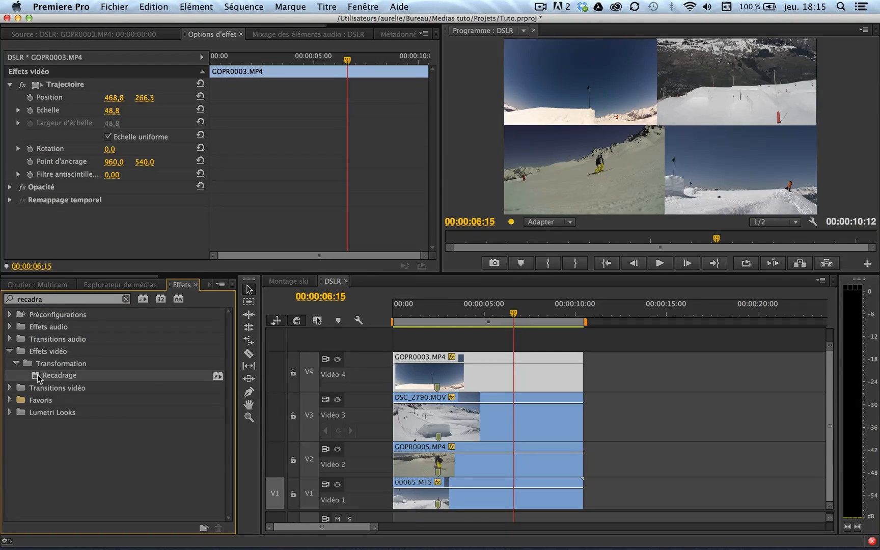
pyautogui.moveTo(37, 378); pyautogui.dragTo(445, 367)
# At 00:00:03:02, set the Recadrage crop on GOPR0003.MP4 to Gauche 13,0 % and Droite 26,0 %.
pyautogui.moveTo(475, 314); pyautogui.dragTo(449, 316)
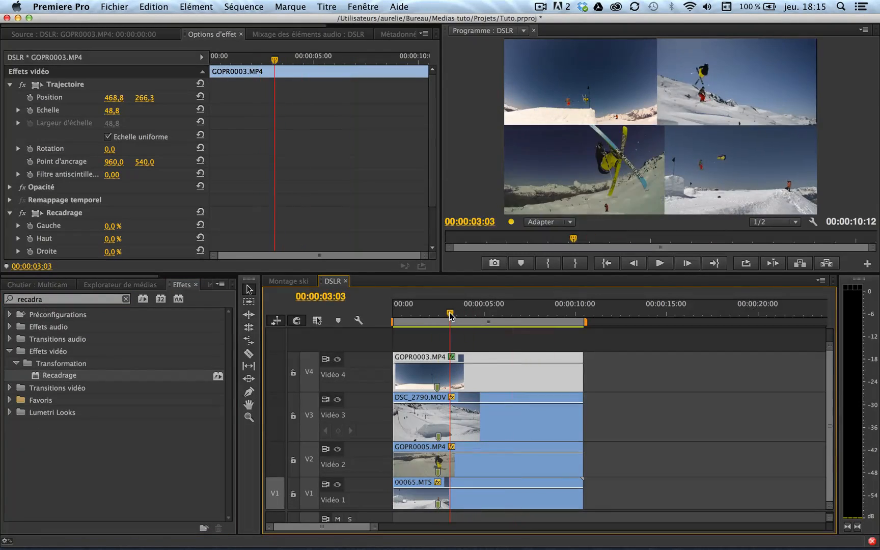
pyautogui.doubleClick(479, 364)
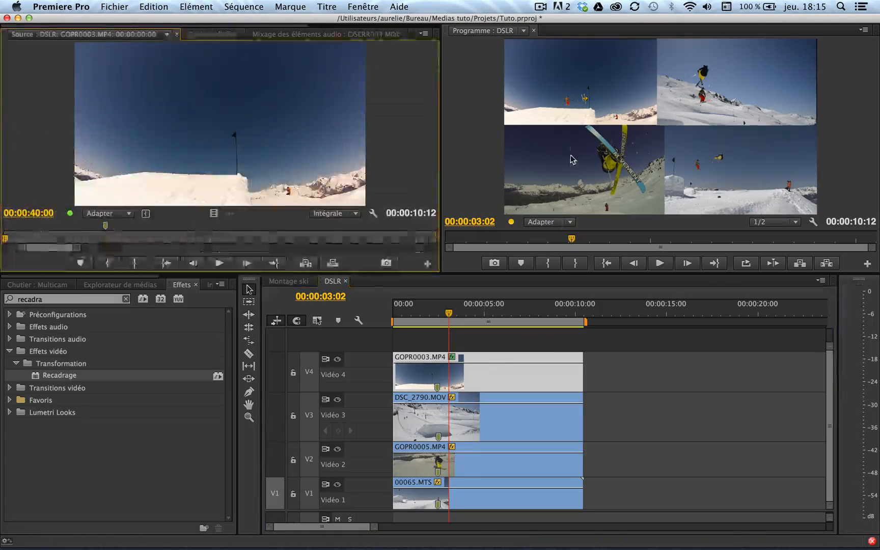
pyautogui.click(226, 34)
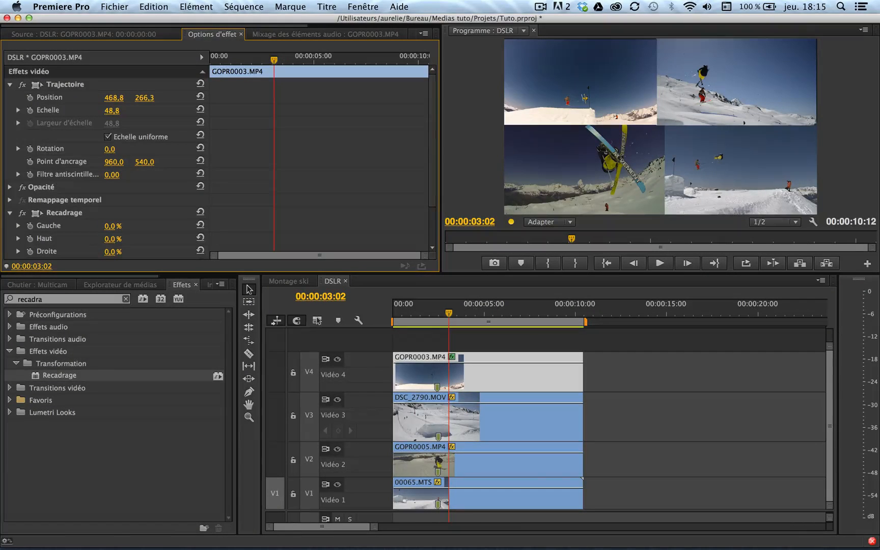
pyautogui.moveTo(112, 251); pyautogui.dragTo(125, 226)
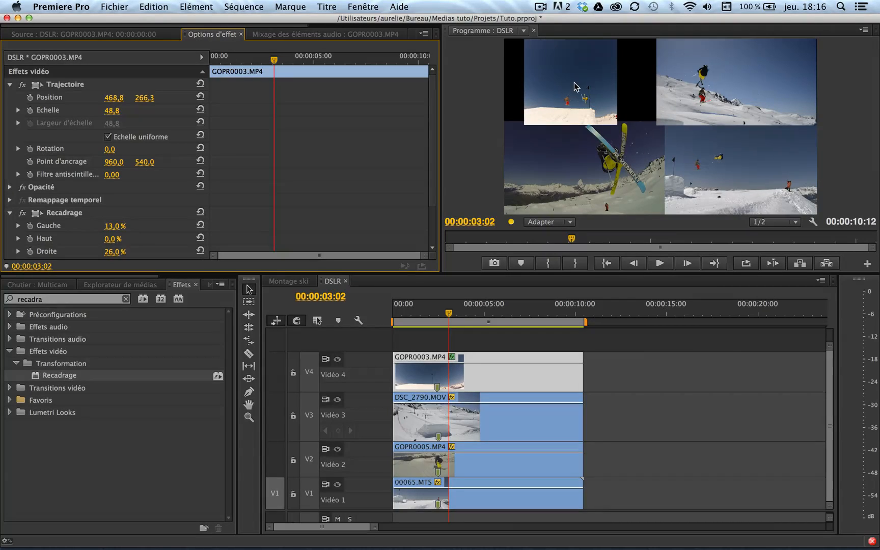
pyautogui.click(545, 86)
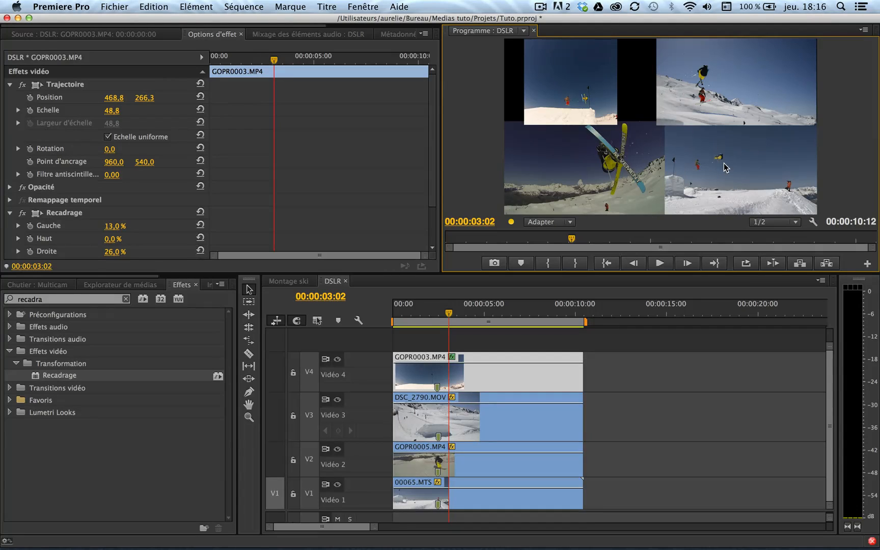
pyautogui.click(541, 7)
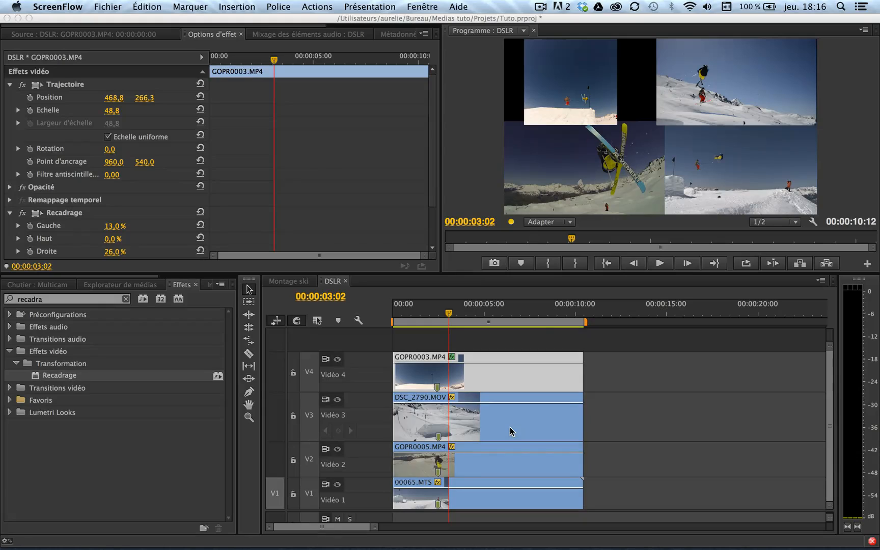
# Reset the Trajectoire settings of GOPR0003.MP4 and delete its Recadrage effect.
pyautogui.click(200, 85)
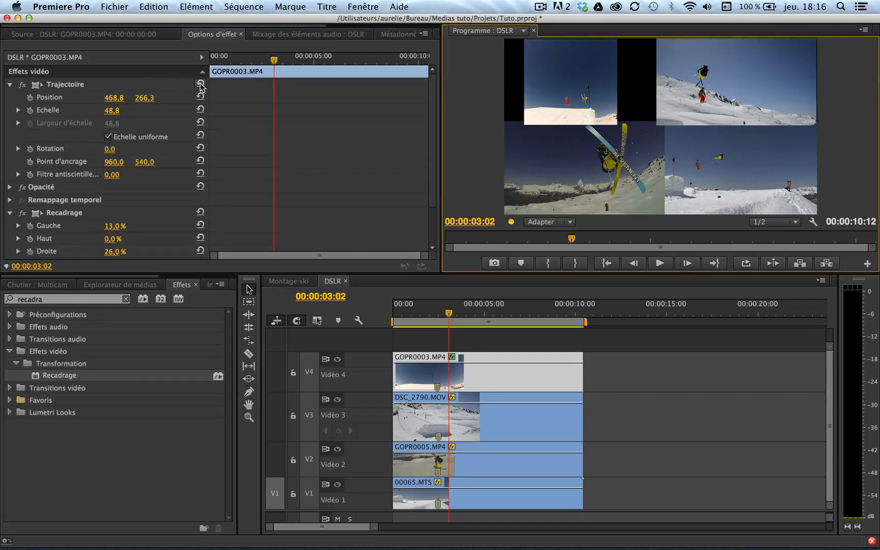
pyautogui.click(201, 85)
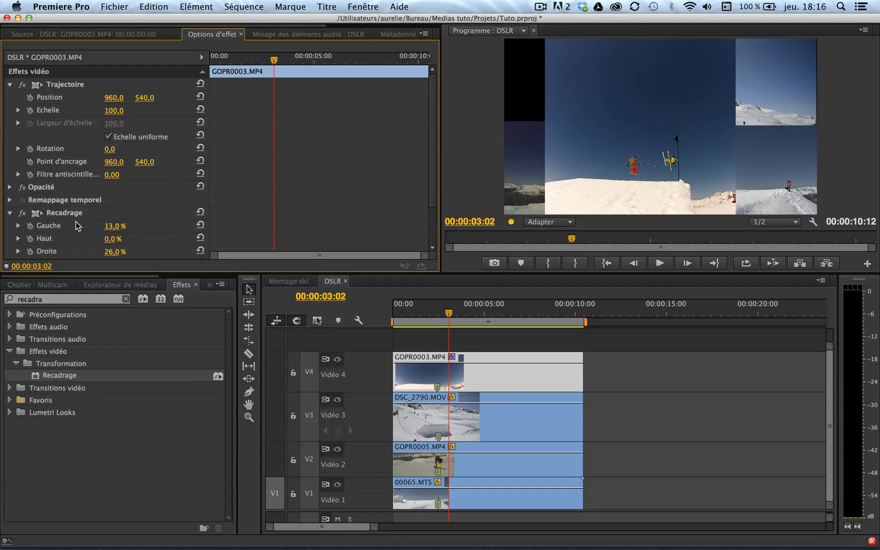
pyautogui.click(69, 215)
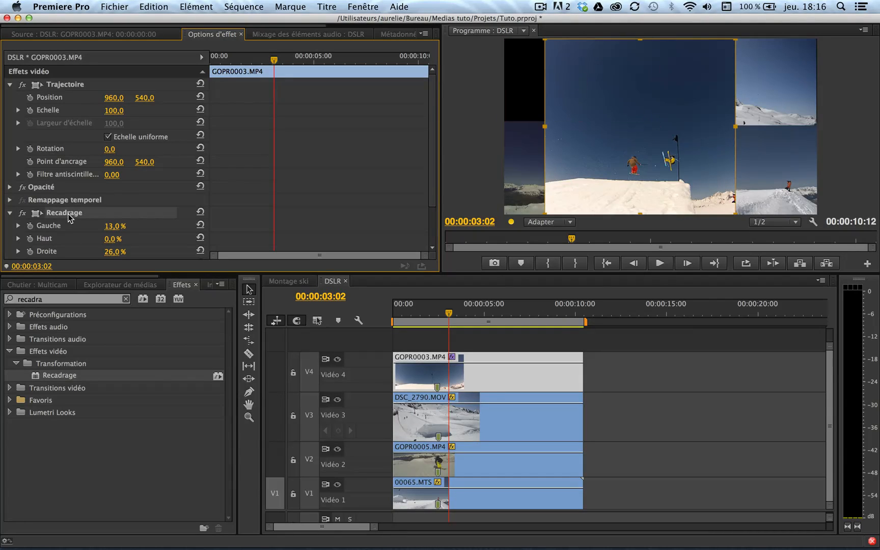
pyautogui.press('BackSpace')
pyautogui.press('BackSpace')
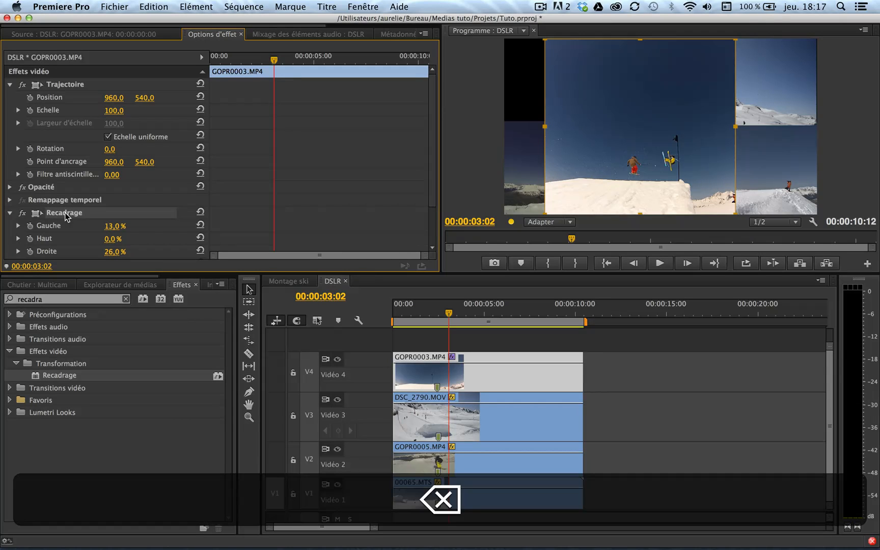
pyautogui.click(24, 214)
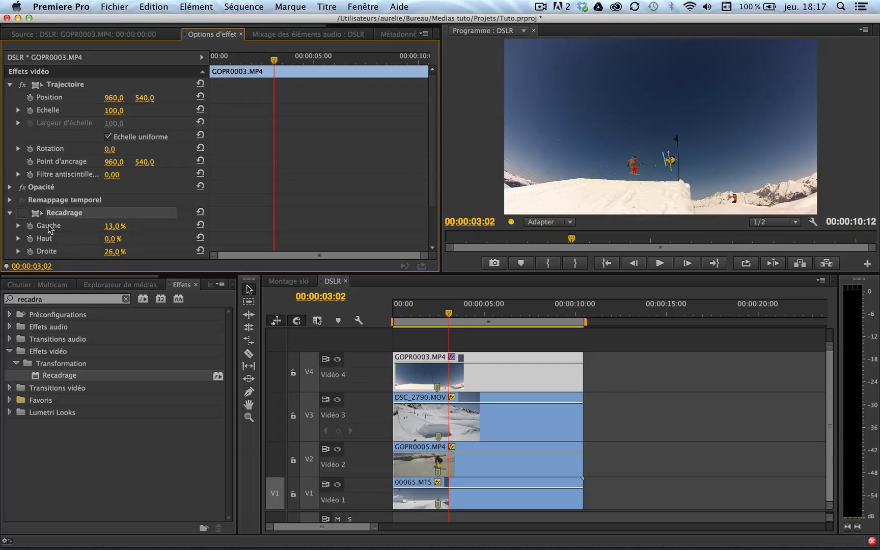
pyautogui.press('BackSpace')
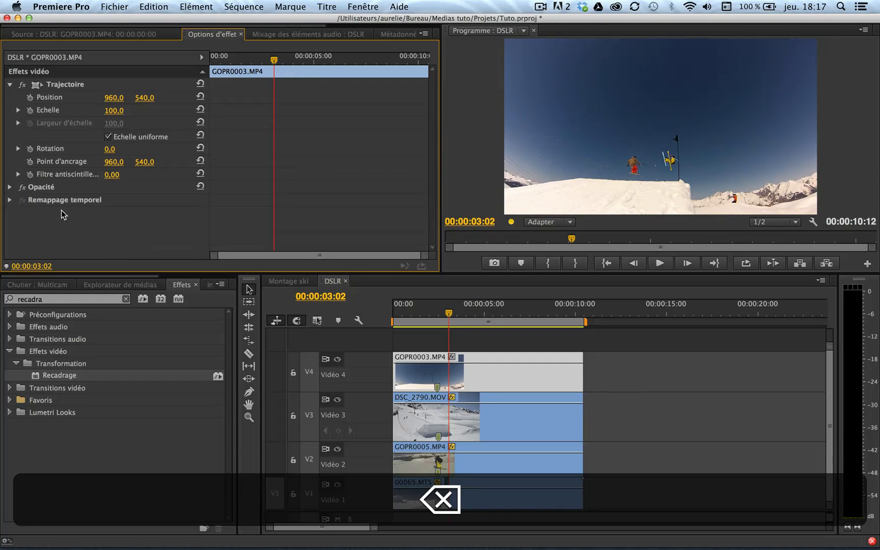
# Reset the Trajectoire of DSC_2790.MOV, GOPR0005.MP4 and 00065.MTS, and briefly hide track V4 to check the clip underneath.
pyautogui.click(472, 417)
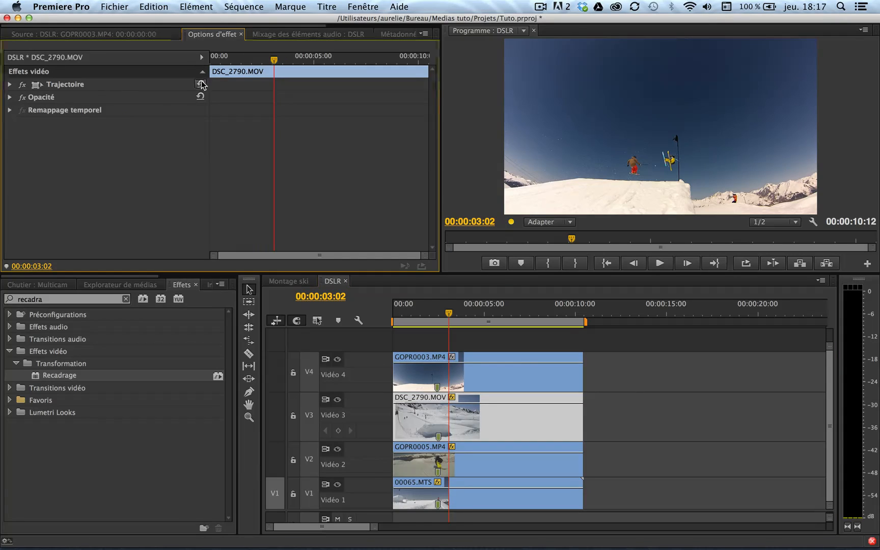
pyautogui.click(467, 461)
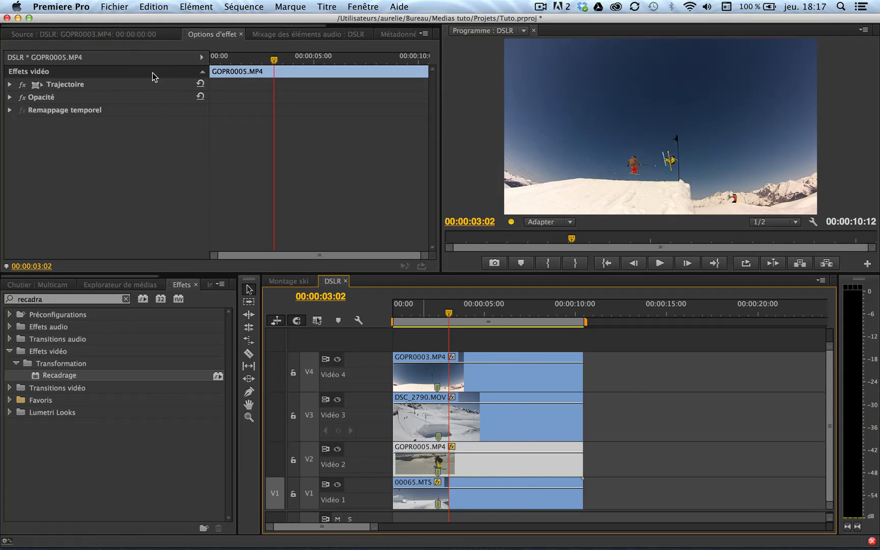
pyautogui.click(200, 84)
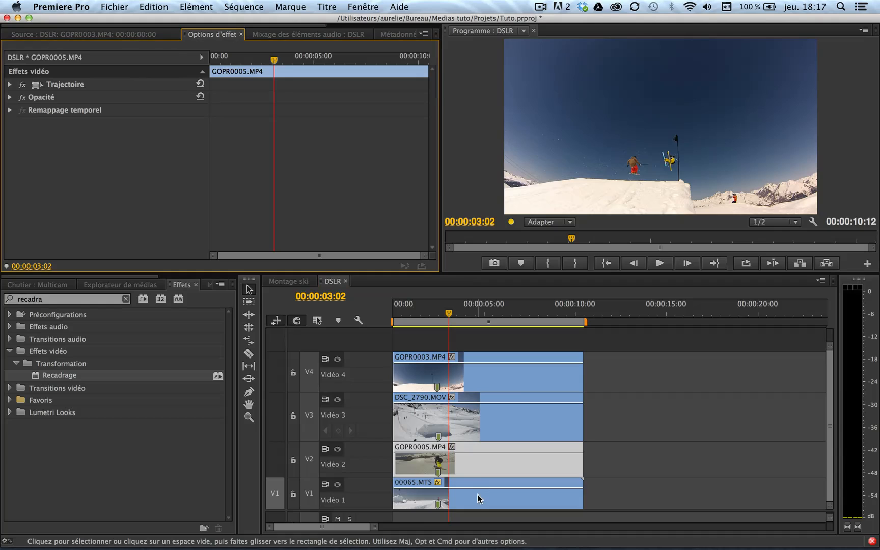
pyautogui.click(479, 497)
pyautogui.click(200, 85)
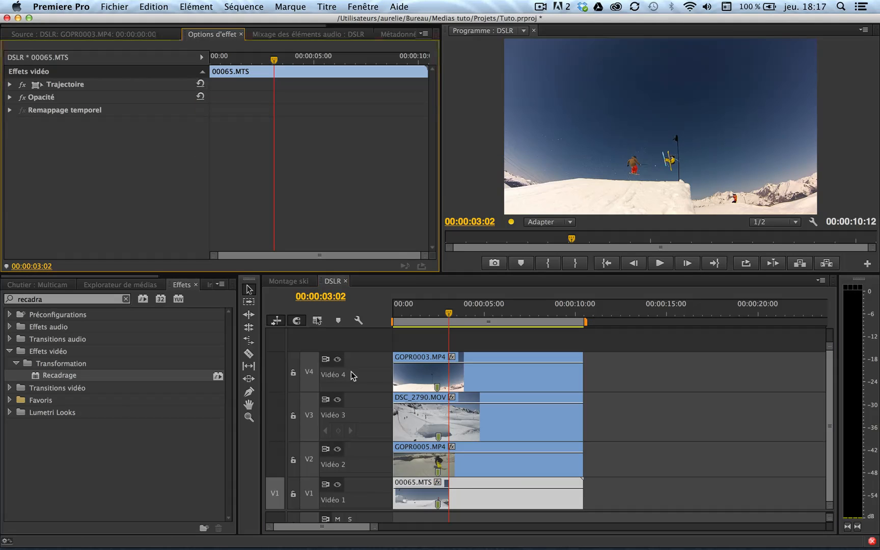
pyautogui.click(337, 360)
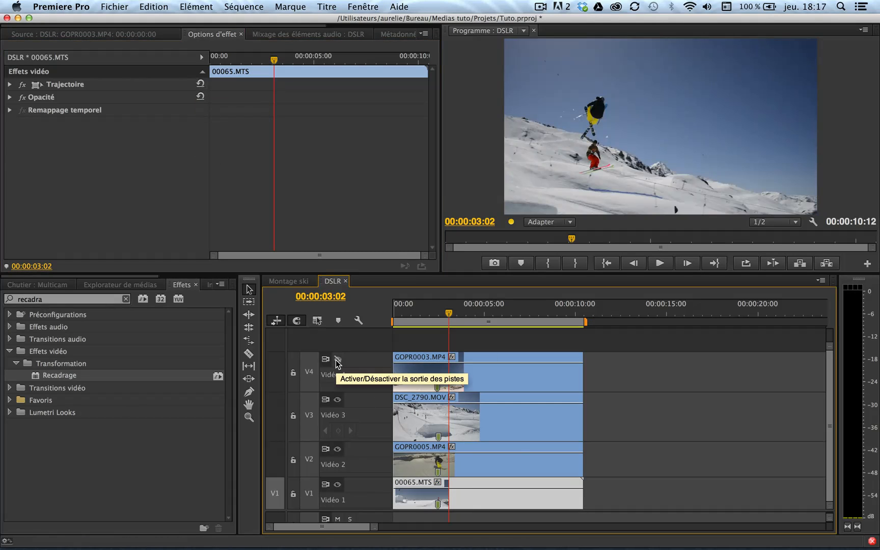
pyautogui.click(337, 360)
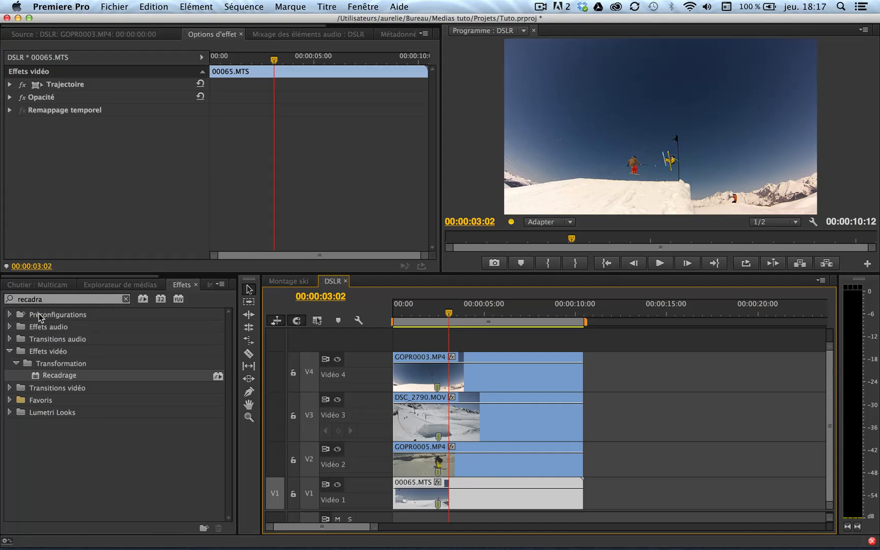
# Clear the effects search and expand the Préconfigurations down to the Incrustations d'images à 25 % presets.
pyautogui.click(9, 317)
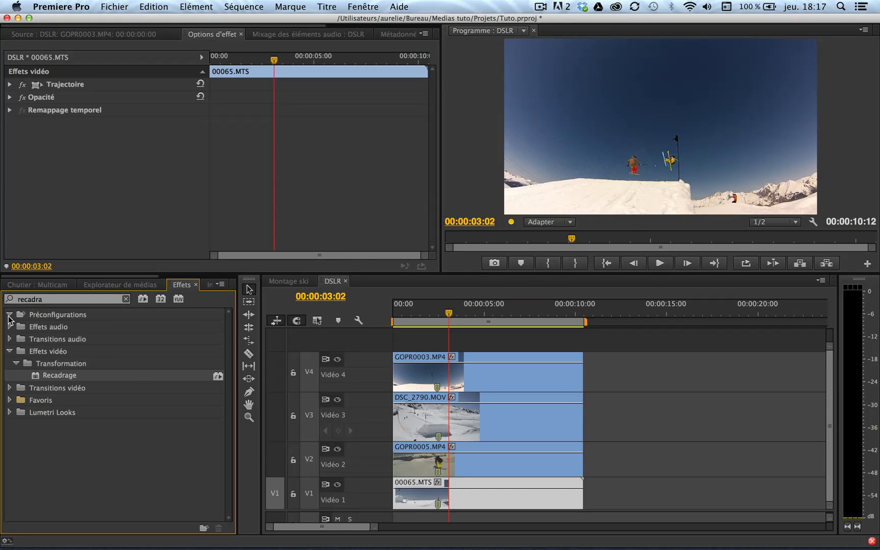
pyautogui.click(126, 299)
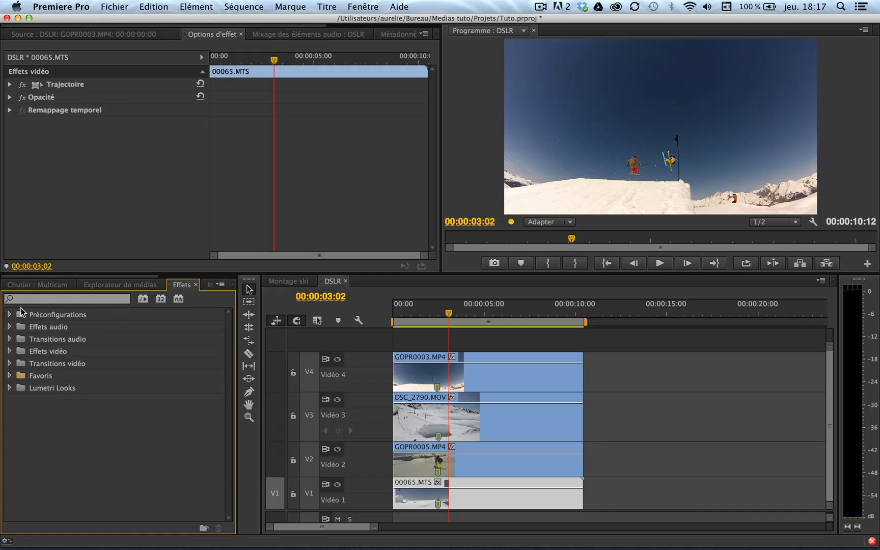
pyautogui.click(9, 315)
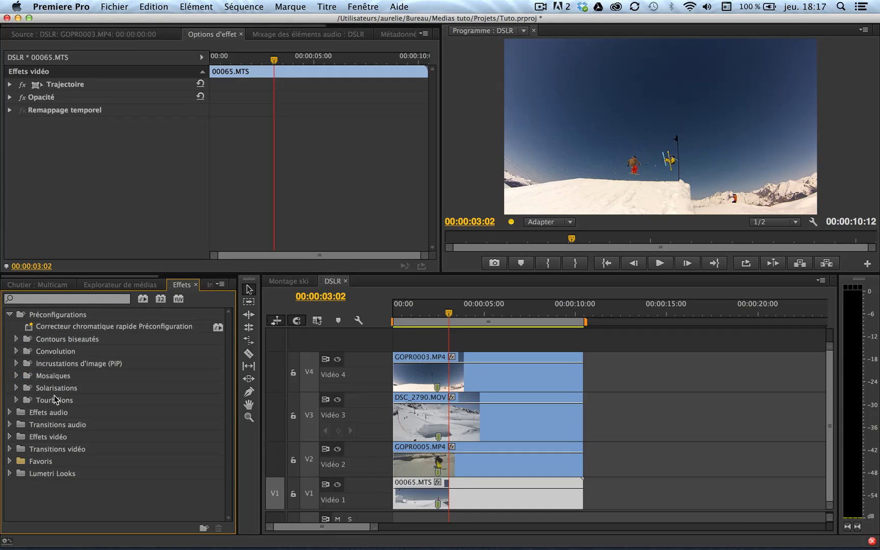
pyautogui.click(16, 364)
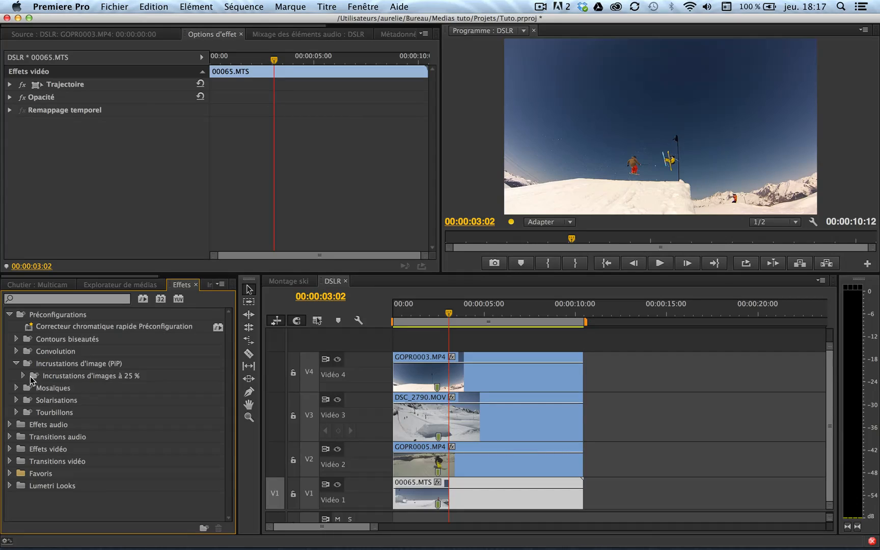
pyautogui.click(23, 376)
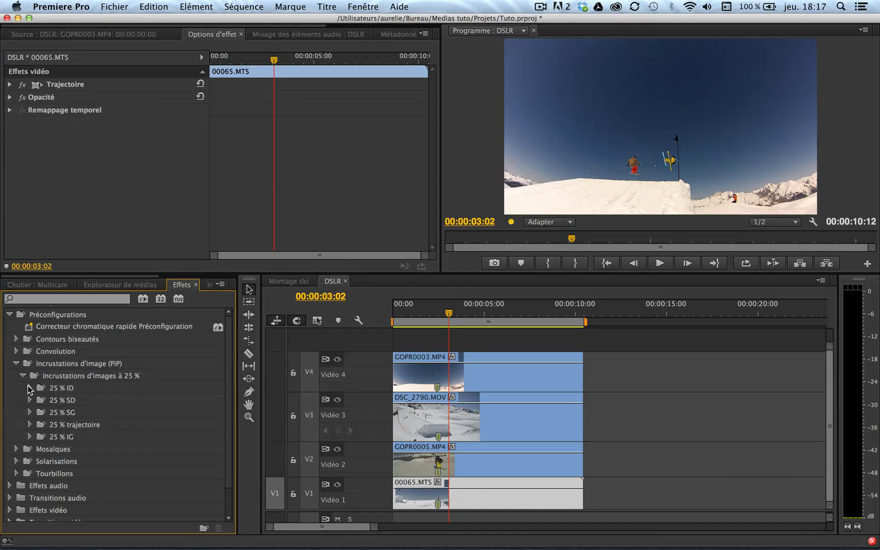
pyautogui.click(29, 425)
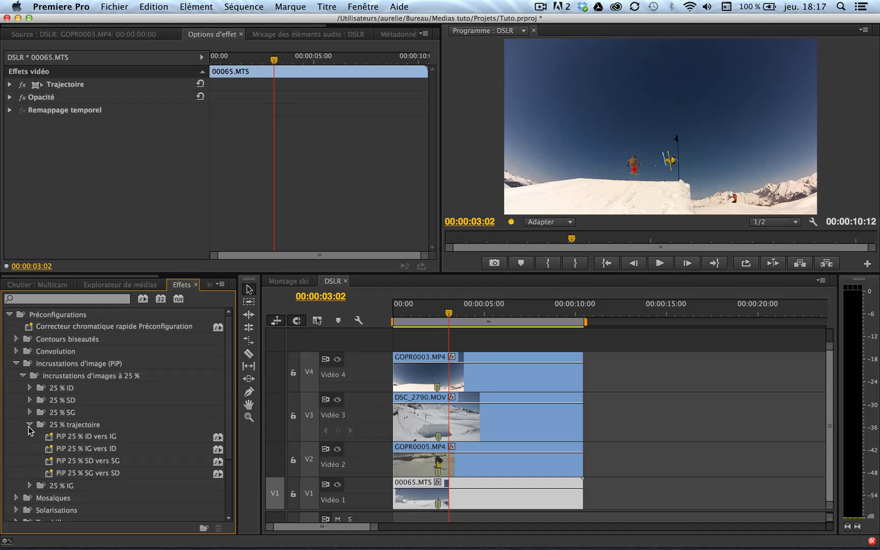
pyautogui.click(30, 425)
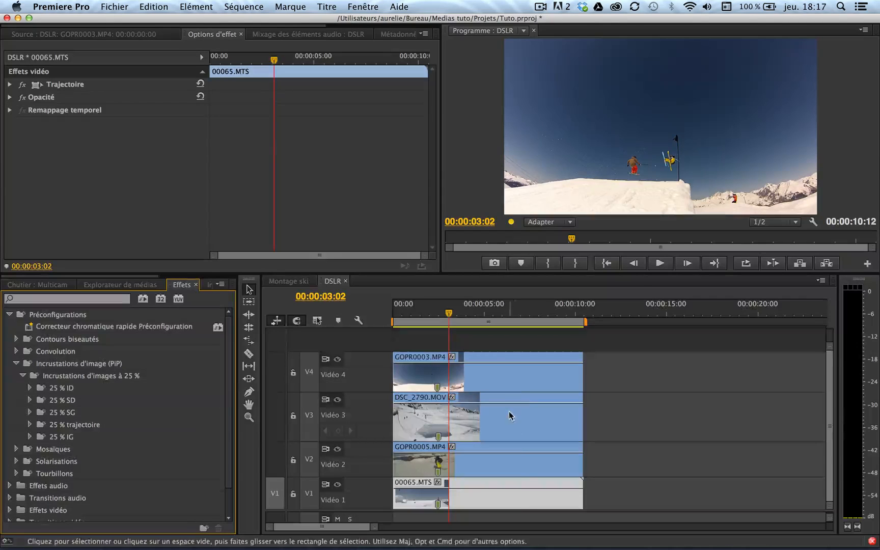
# Apply the preset PiP 25 % ID à partir image complète to GOPR0003.MP4 on track V4.
pyautogui.click(29, 389)
pyautogui.click(88, 477)
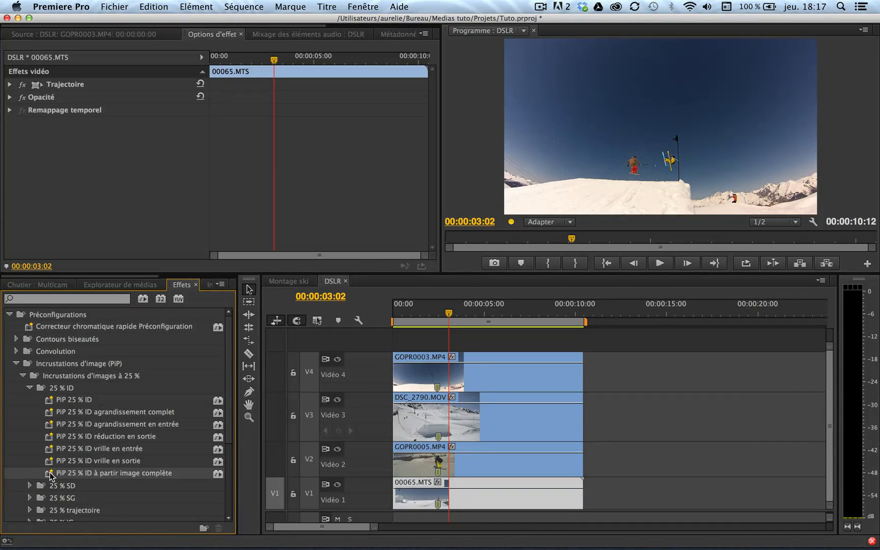
pyautogui.moveTo(50, 476); pyautogui.dragTo(410, 376)
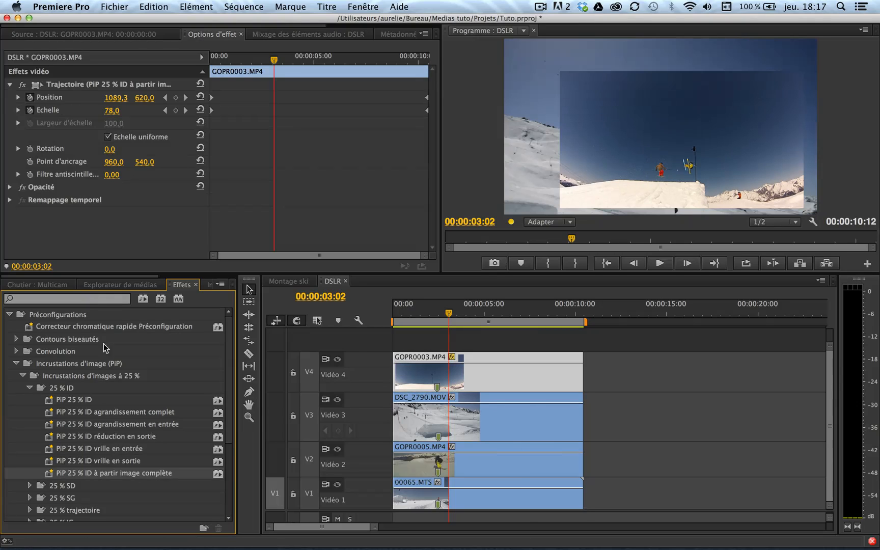
pyautogui.click(30, 388)
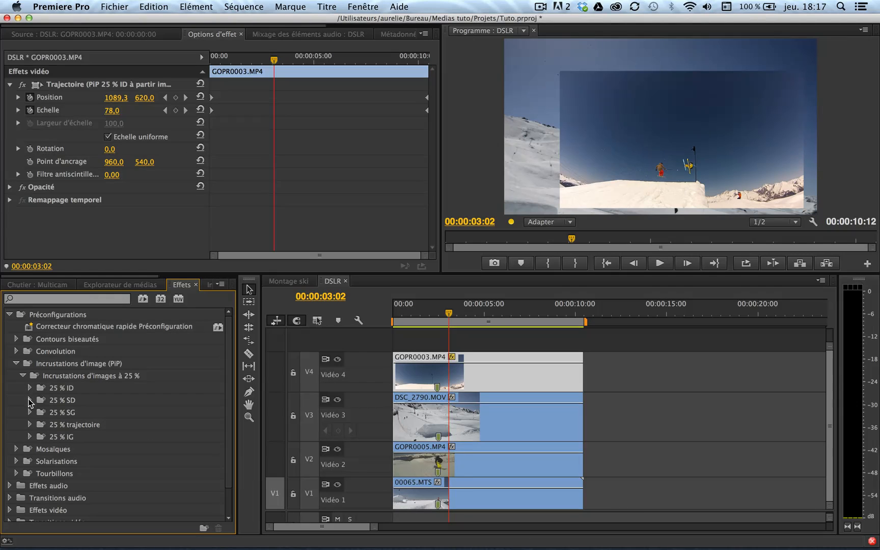
# Apply the 25 % SD preset that shrinks from the full image to DSC_2790.MOV on track V3.
pyautogui.click(29, 400)
pyautogui.moveTo(56, 488); pyautogui.dragTo(415, 407)
pyautogui.click(29, 400)
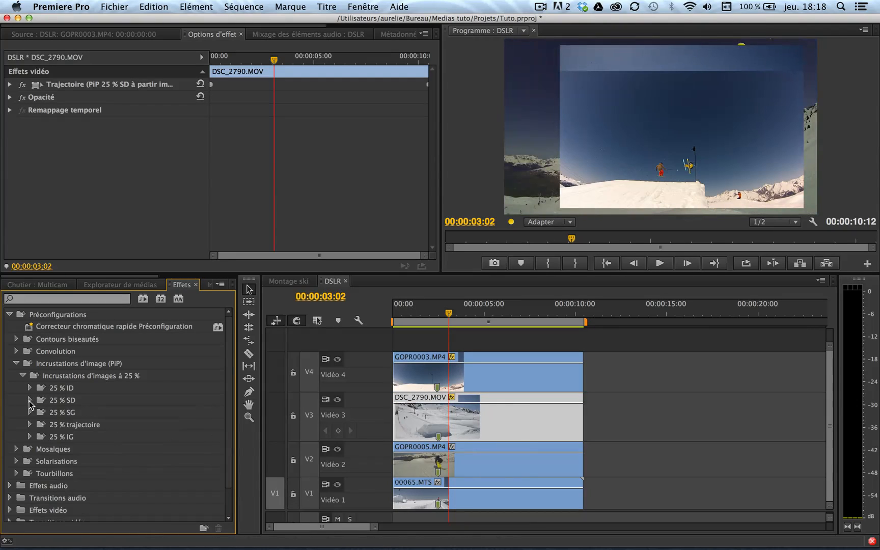
# Apply the preset PiP 25 % SG à partir image complète to GOPR0005.MP4 on track V2.
pyautogui.click(29, 425)
pyautogui.click(29, 425)
pyautogui.click(30, 413)
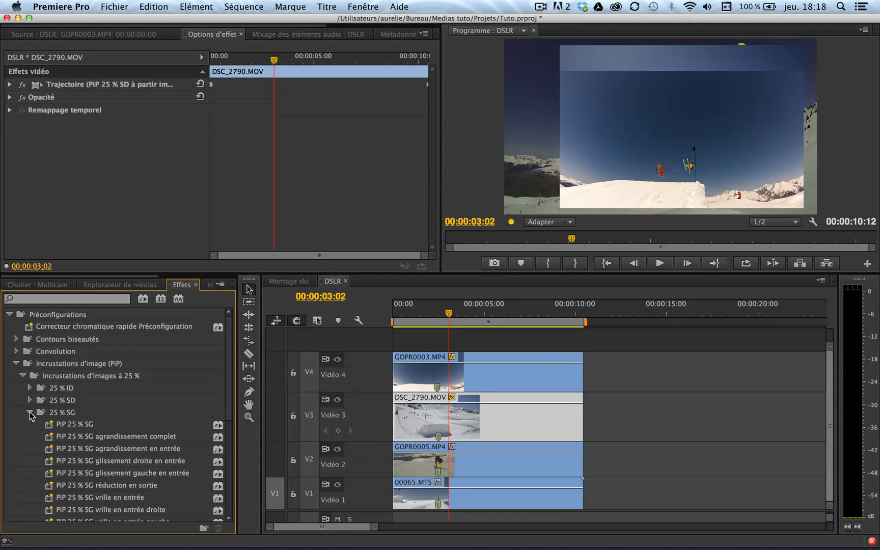
pyautogui.scroll(-5, 91, 485)
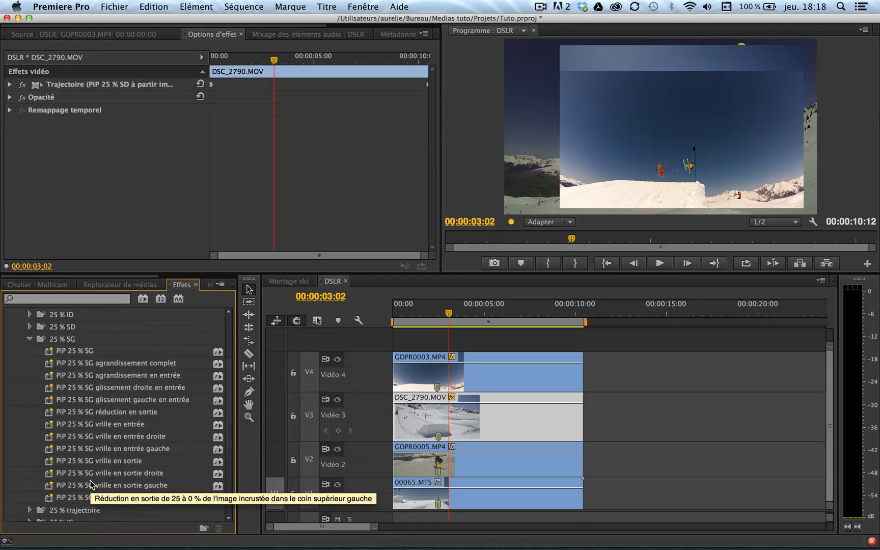
pyautogui.moveTo(51, 489); pyautogui.dragTo(403, 456)
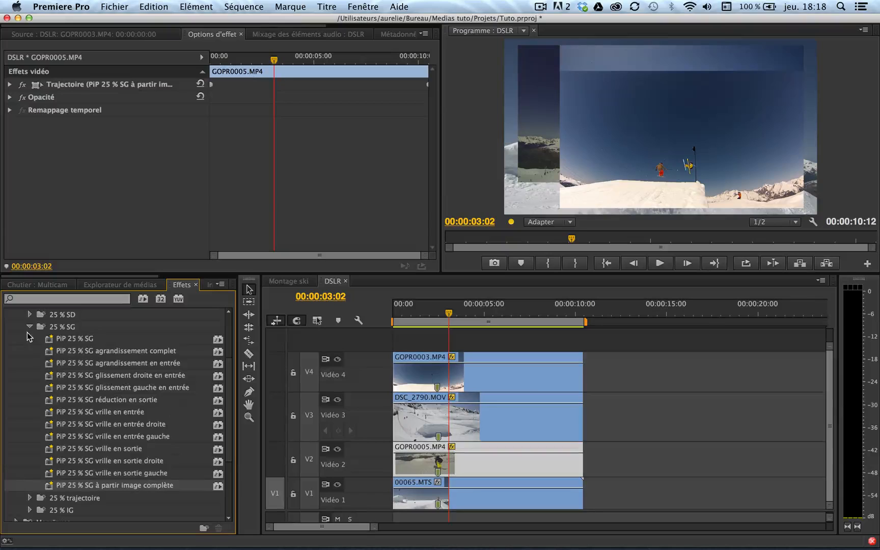
# Apply the preset PiP 25 % IG à partir image complète to 00065.MTS on track V1.
pyautogui.click(29, 327)
pyautogui.click(29, 351)
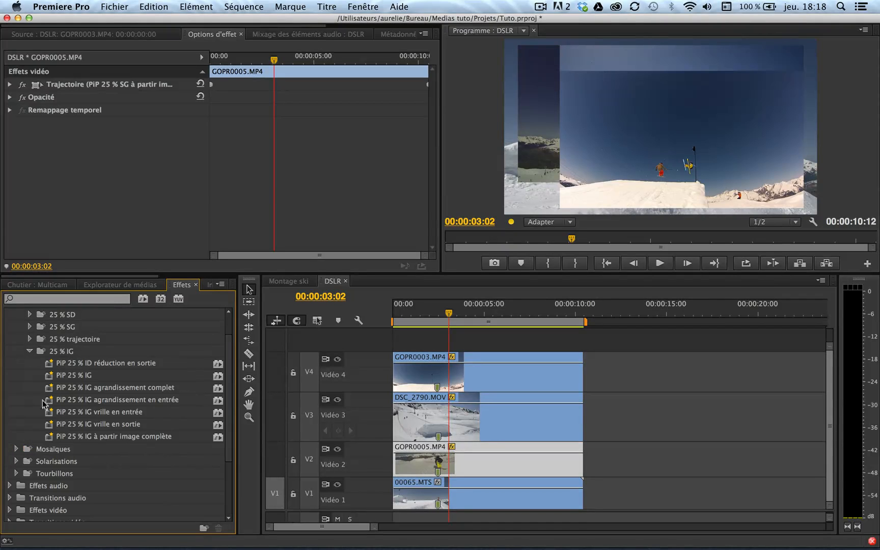
pyautogui.moveTo(49, 439); pyautogui.dragTo(421, 491)
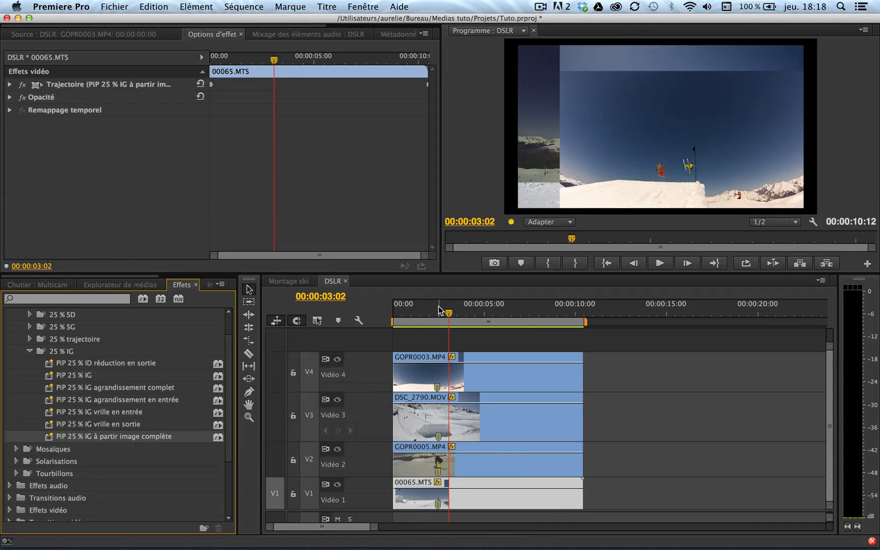
# Play the animated picture-in-picture sequence from the start to its end, and restart playback from 00:00:00:00.
pyautogui.moveTo(439, 307); pyautogui.dragTo(384, 311)
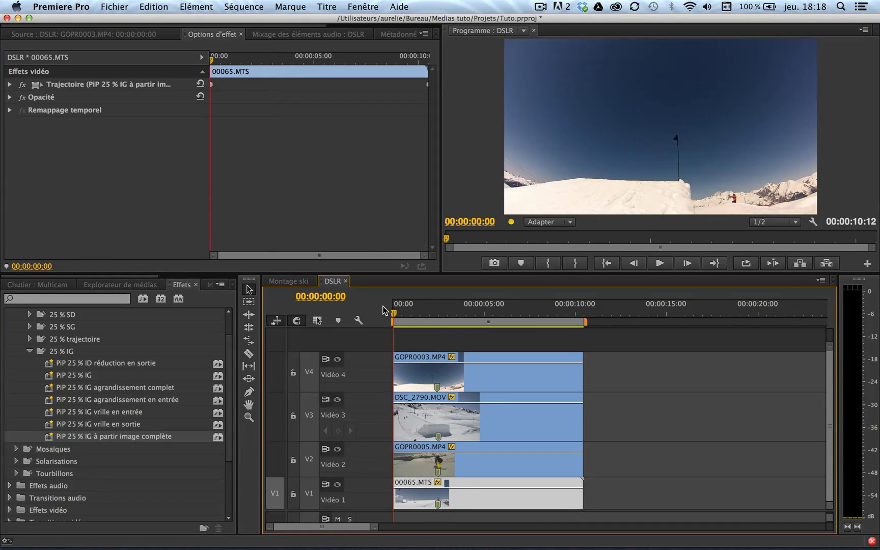
pyautogui.press('space')
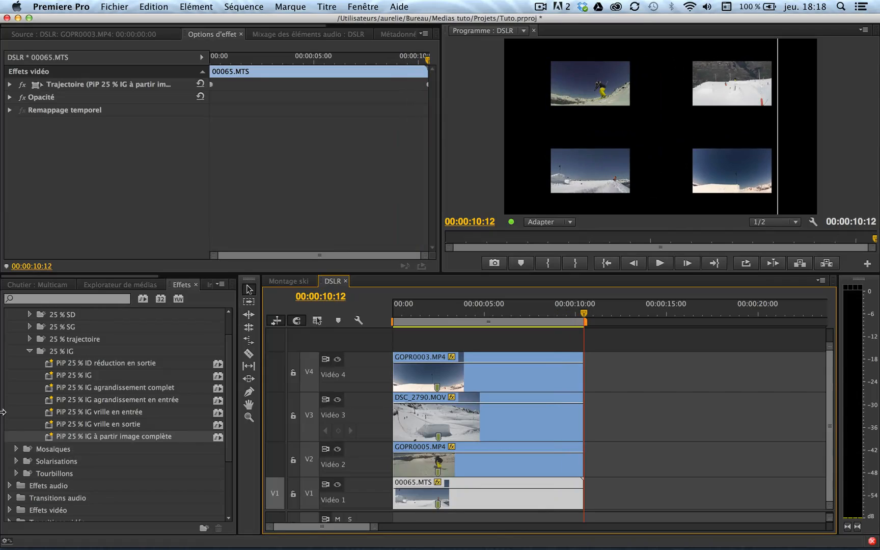
pyautogui.moveTo(104, 426)
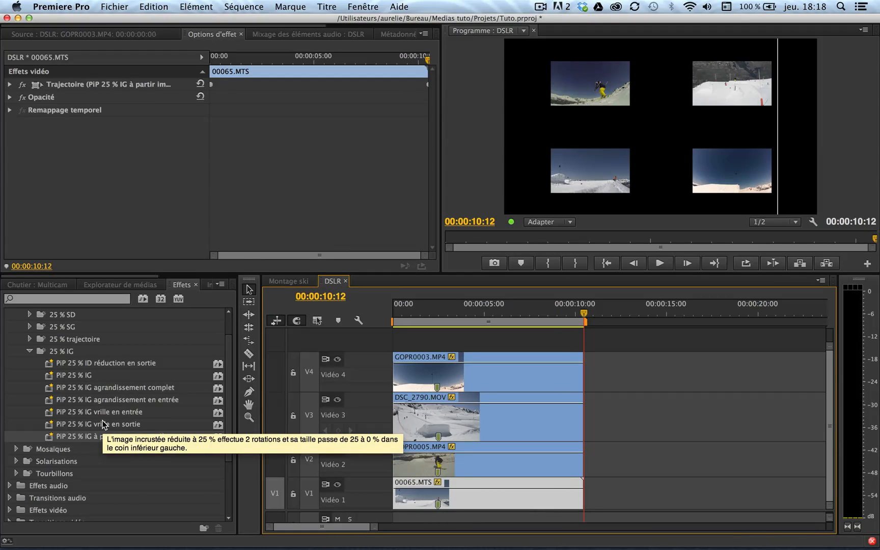
pyautogui.moveTo(75, 377)
pyautogui.scroll(4, 73, 372)
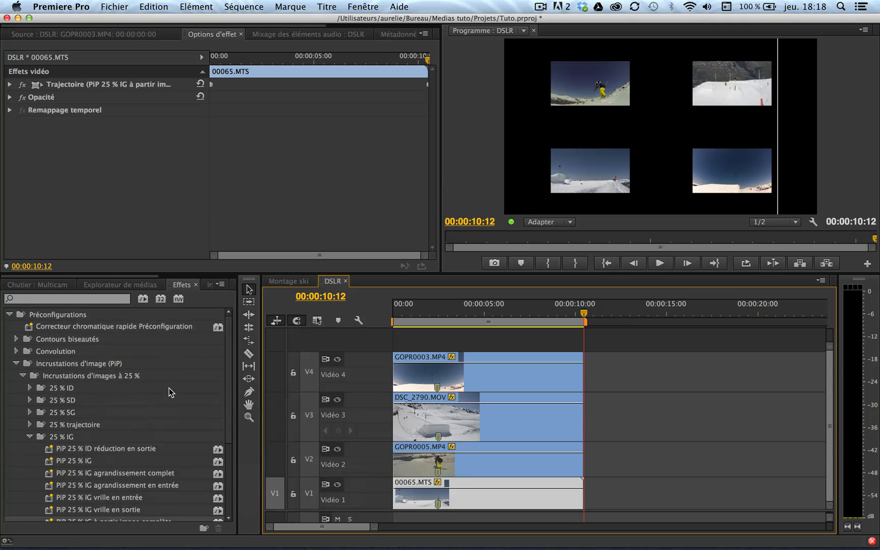
pyautogui.moveTo(464, 312); pyautogui.dragTo(393, 313)
pyautogui.press('space')
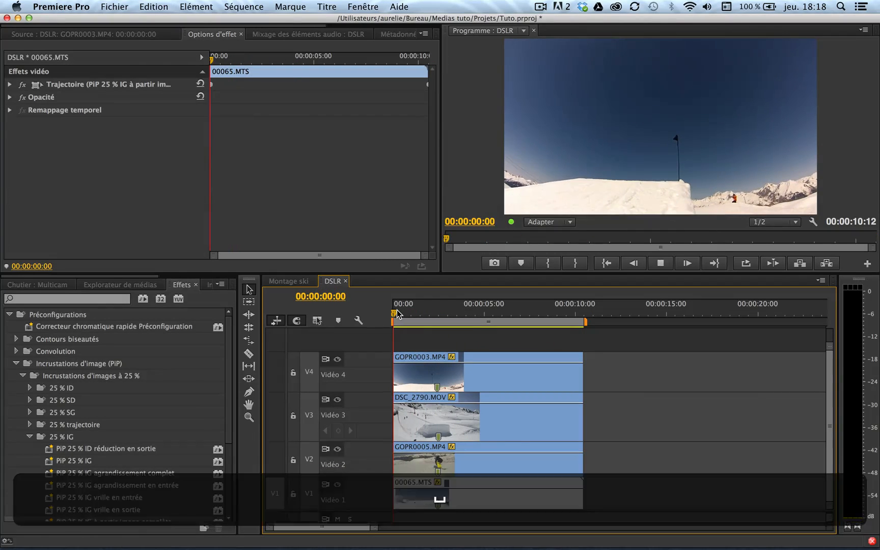